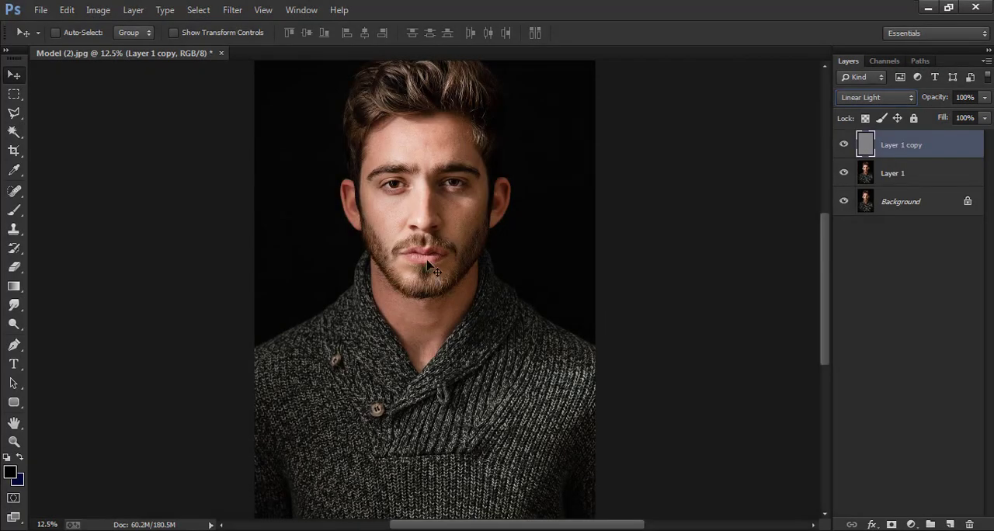
Examine the Linear Light sharpening on the face up close, comparing it with Layer 1 copy hidden and shown.
key(ctrl+plus)
key(ctrl+plus)
key(ctrl+plus)
key(space)
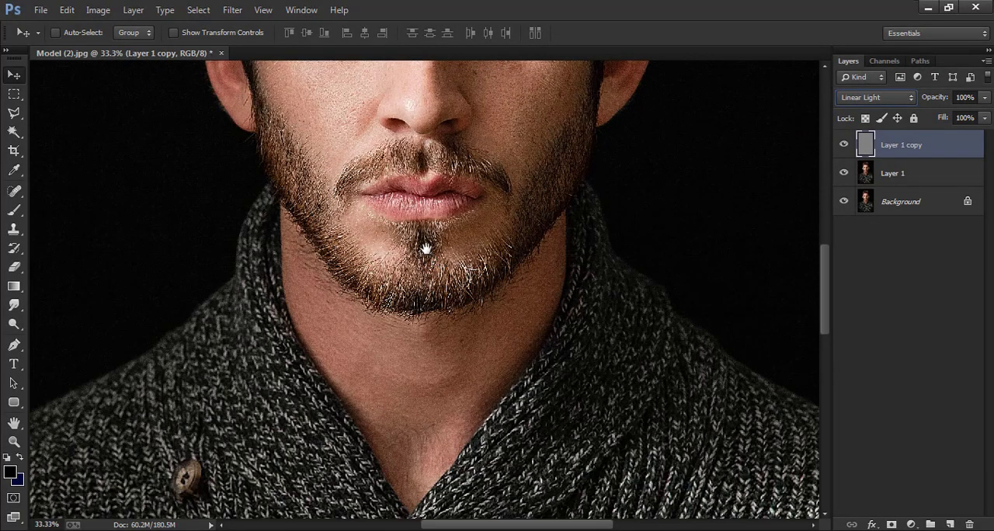
drag(425, 197, 428, 453)
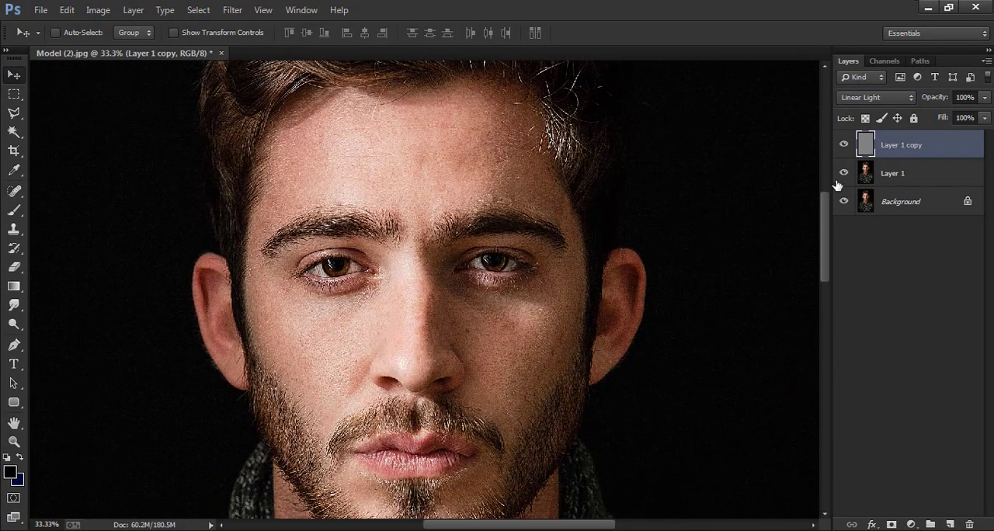
click(844, 144)
click(844, 144)
key(ctrl+minus)
key(ctrl+minus)
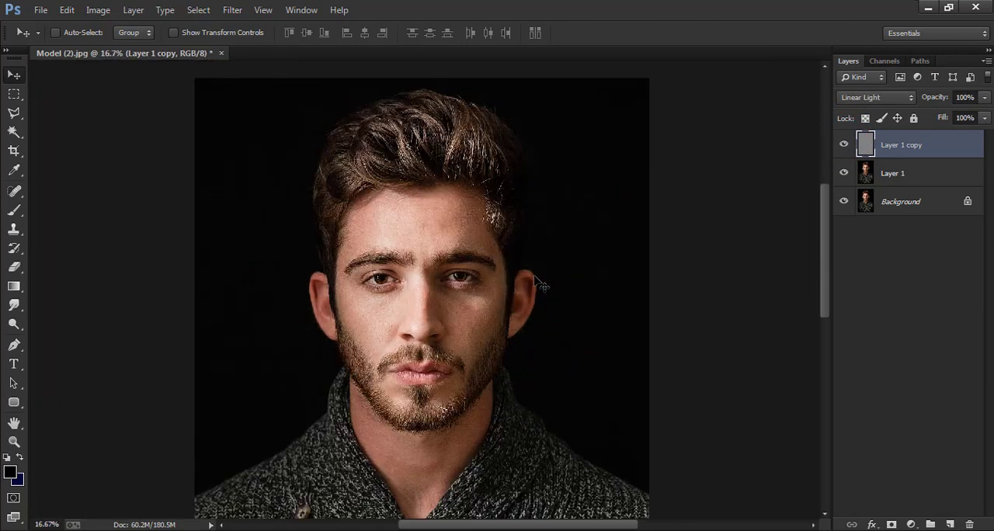
drag(564, 269, 568, 219)
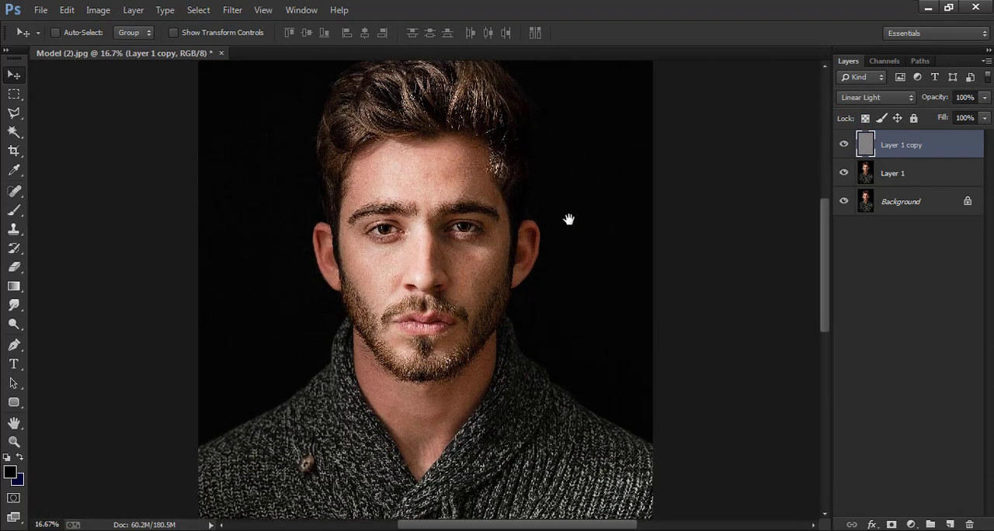
Merge Layer 1 copy and Layer 1 into a single layer above the Background.
shift+click(937, 180)
right_click(938, 180)
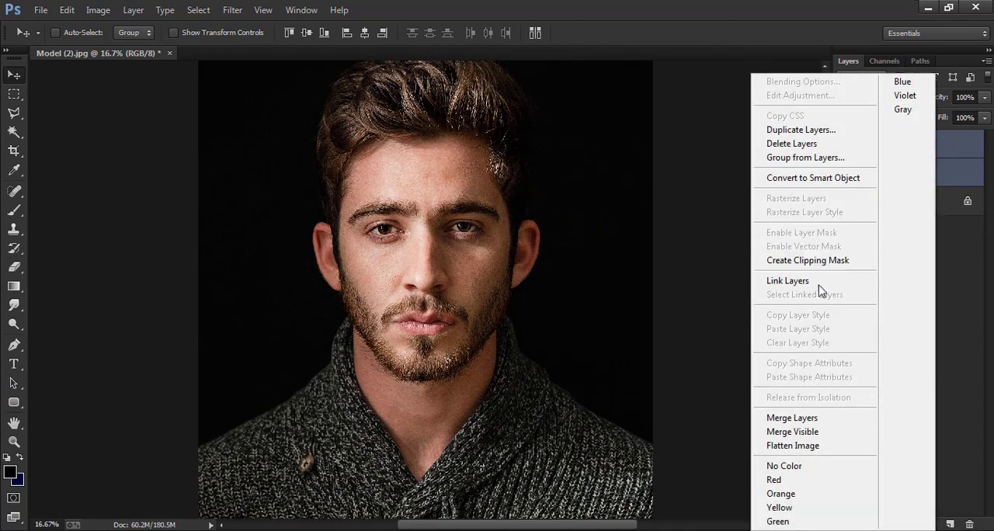
click(808, 419)
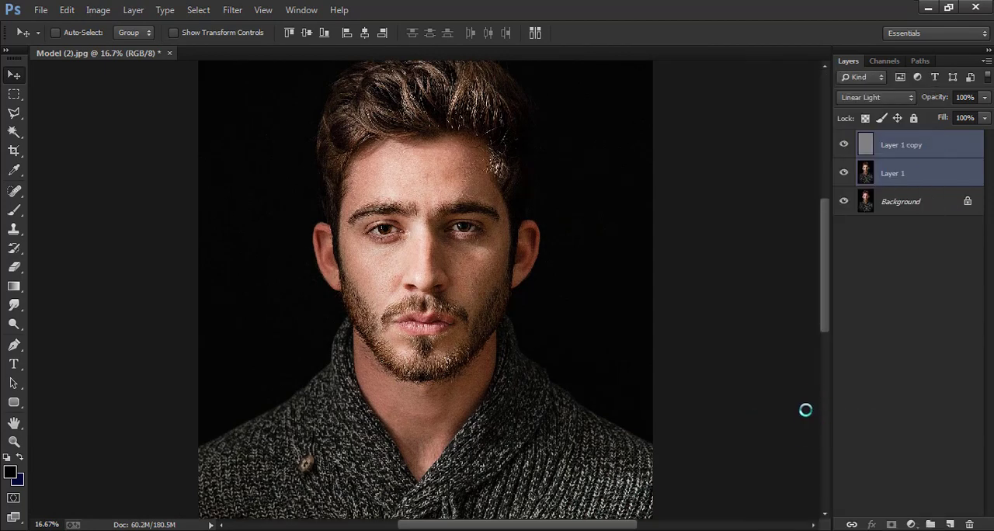
Apply the Diffuse filter in Anisotropic mode to the merged layer.
click(233, 10)
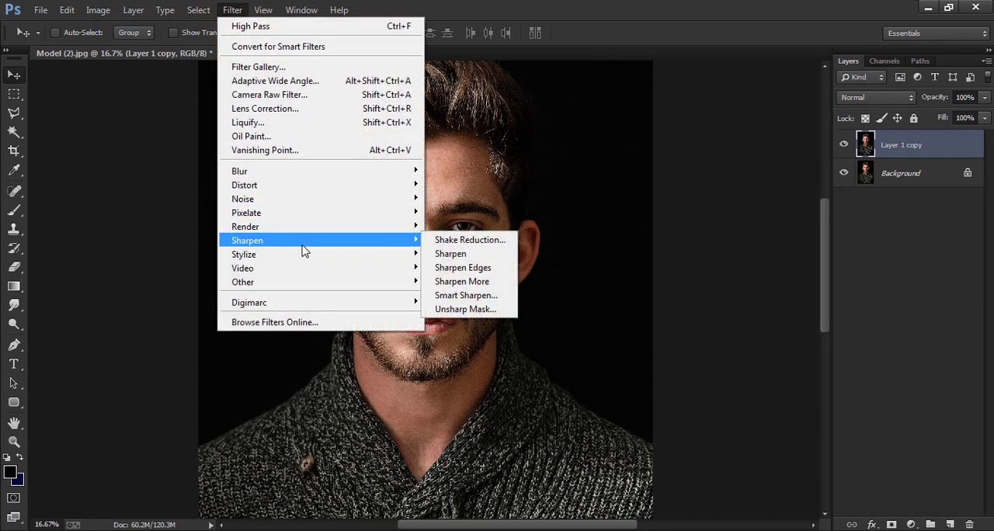
mouse_move(344, 254)
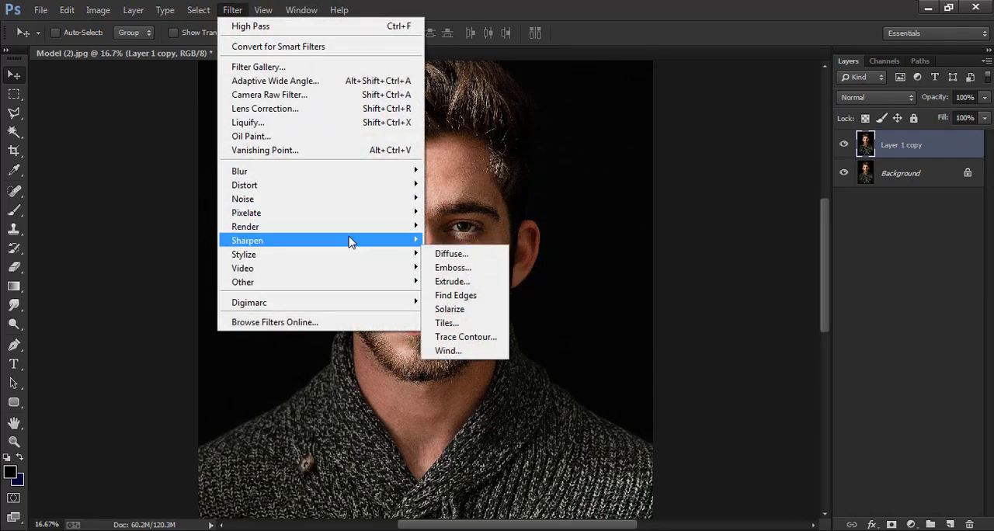
click(450, 256)
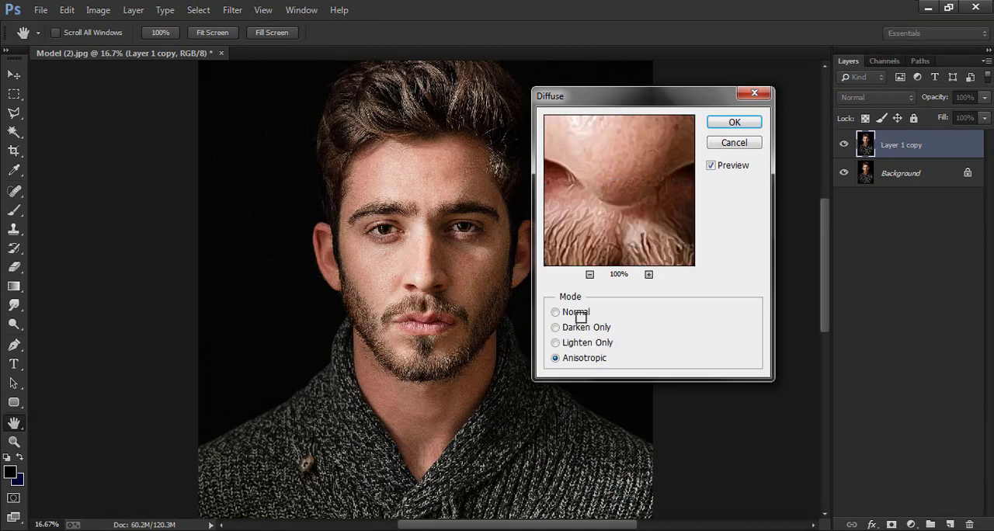
click(730, 122)
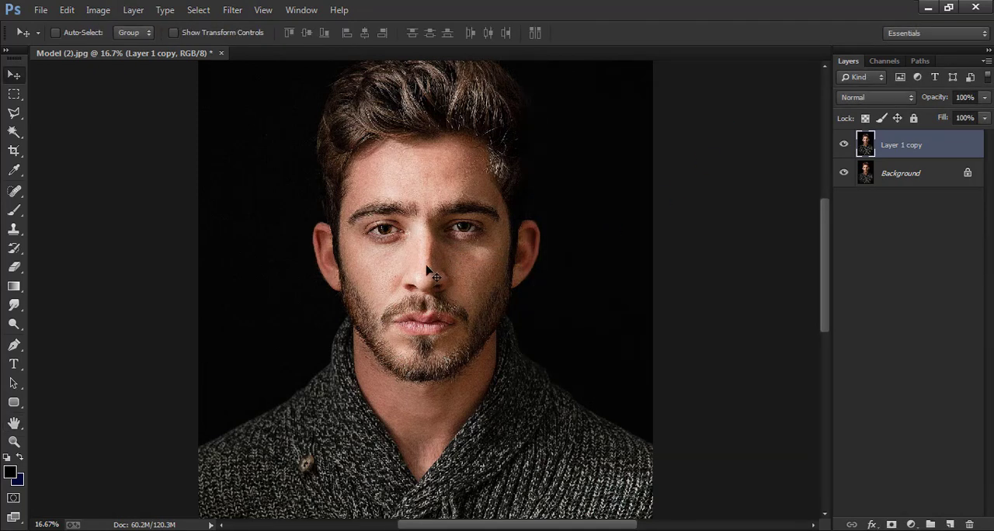
Inspect the diffused skin and beard up close, comparing them with Layer 1 copy hidden and shown.
scroll(427, 273, up, 4)
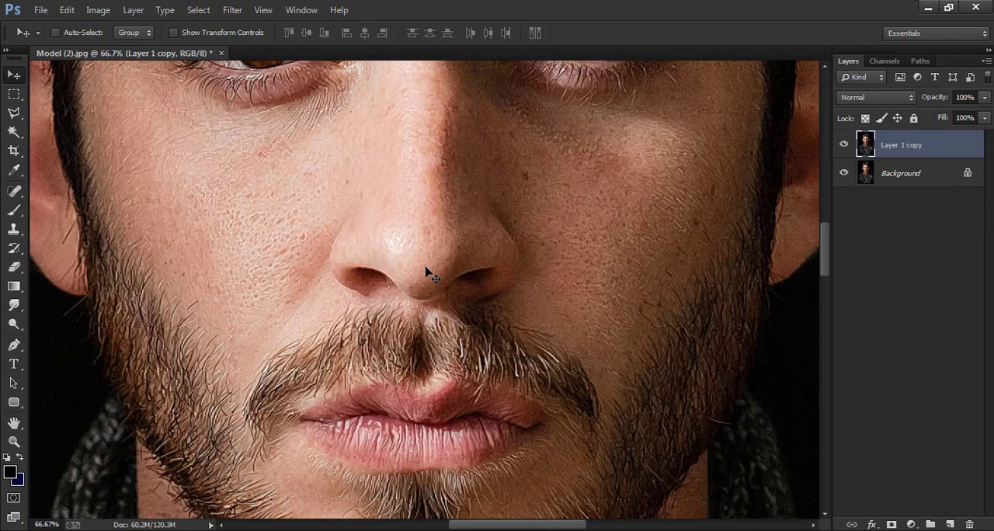
scroll(427, 273, up, 1)
scroll(584, 228, down, 1)
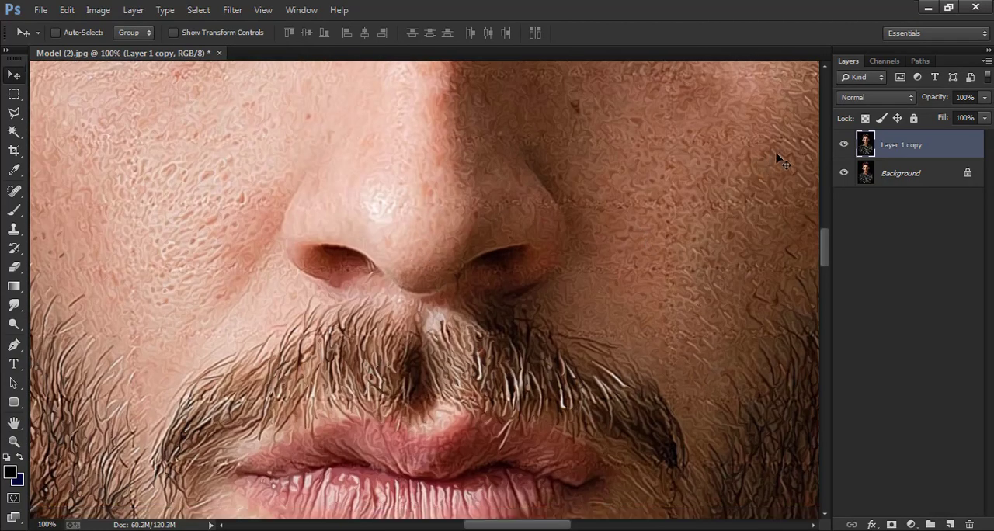
click(844, 146)
click(844, 147)
click(844, 148)
click(844, 146)
scroll(501, 339, down, 4)
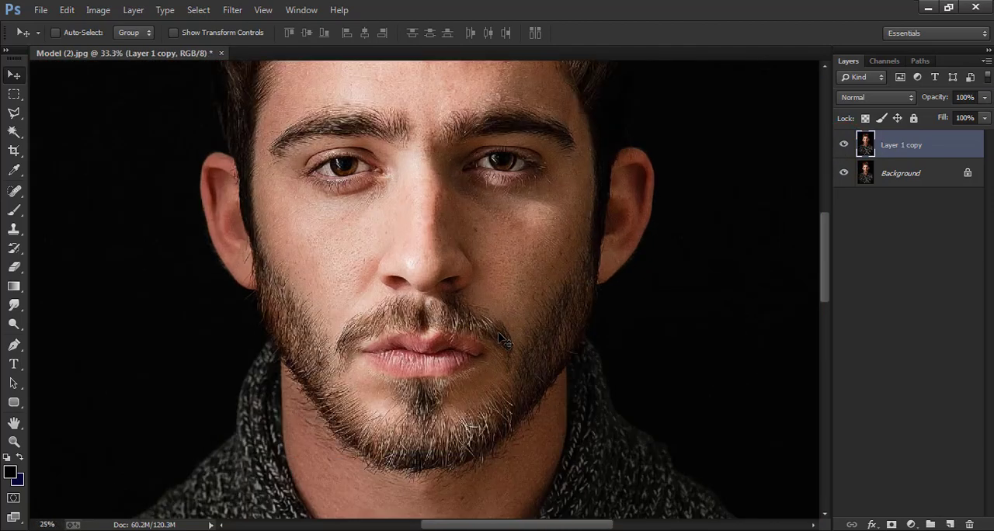
scroll(501, 339, down, 3)
scroll(501, 340, up, 1)
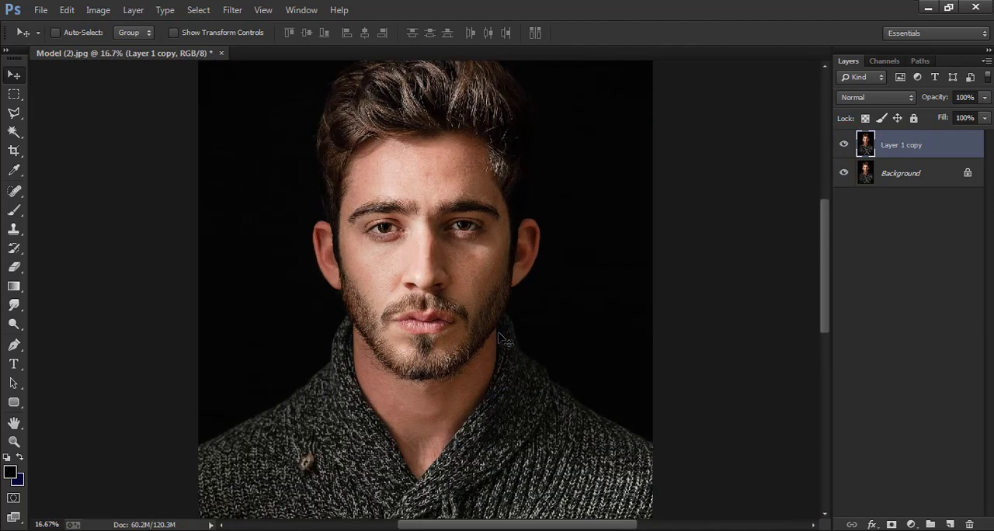
Rotate the upright image 90° clockwise and reapply the Diffuse filter to Layer 1 copy.
click(99, 10)
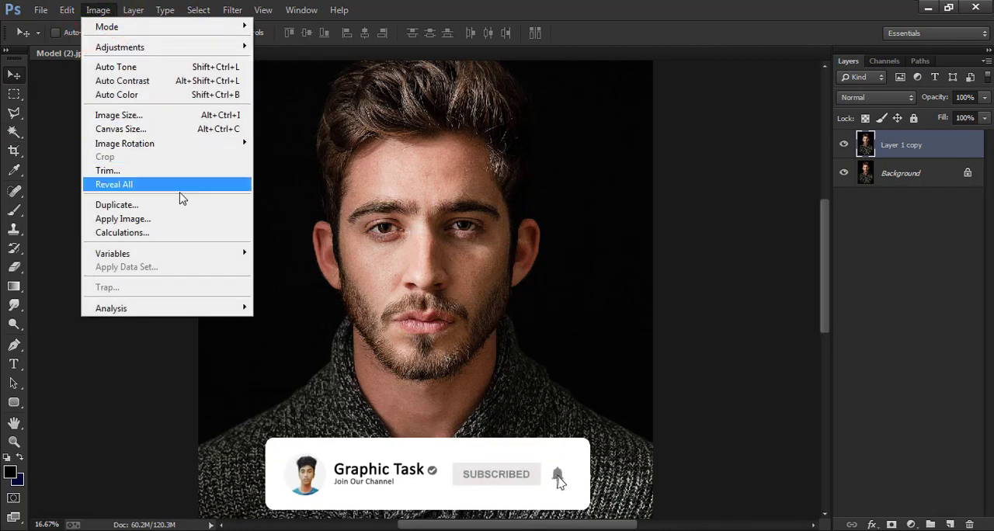
mouse_move(240, 146)
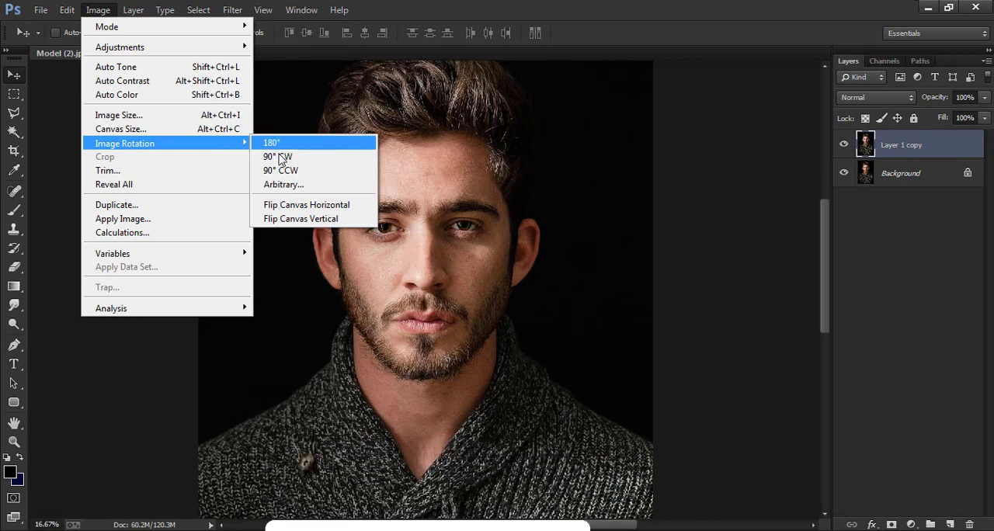
click(280, 157)
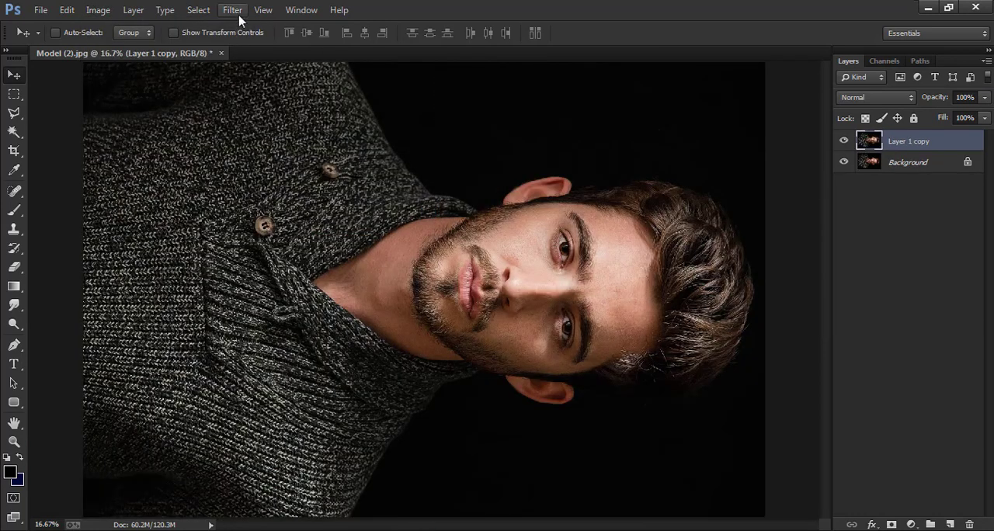
click(233, 10)
click(505, 208)
Rotate the image another 90° clockwise so the portrait is upside down, and run the Diffuse filter again.
click(98, 10)
mouse_move(179, 150)
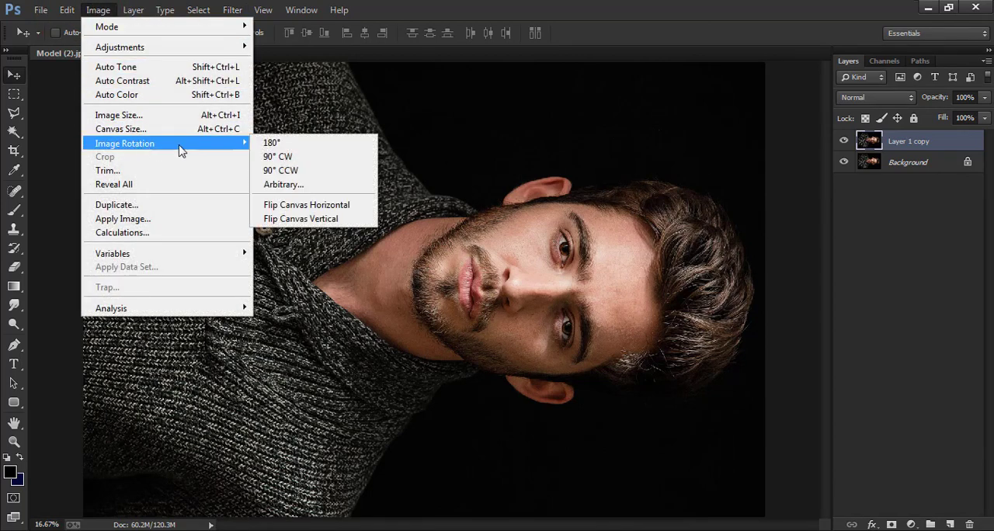
click(319, 157)
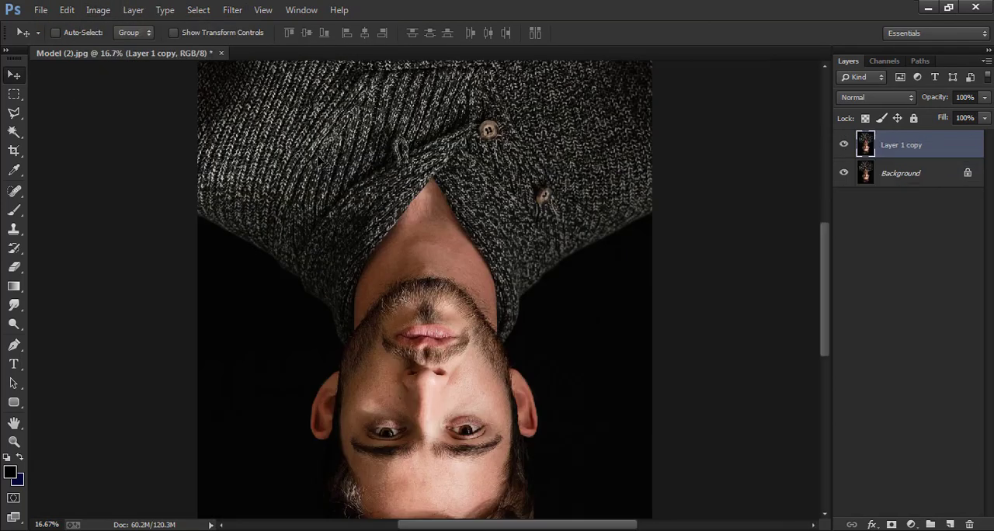
click(243, 11)
click(246, 24)
Rotate the upside-down image 90° clockwise and repeat the Diffuse filter on Layer 1 copy.
click(83, 12)
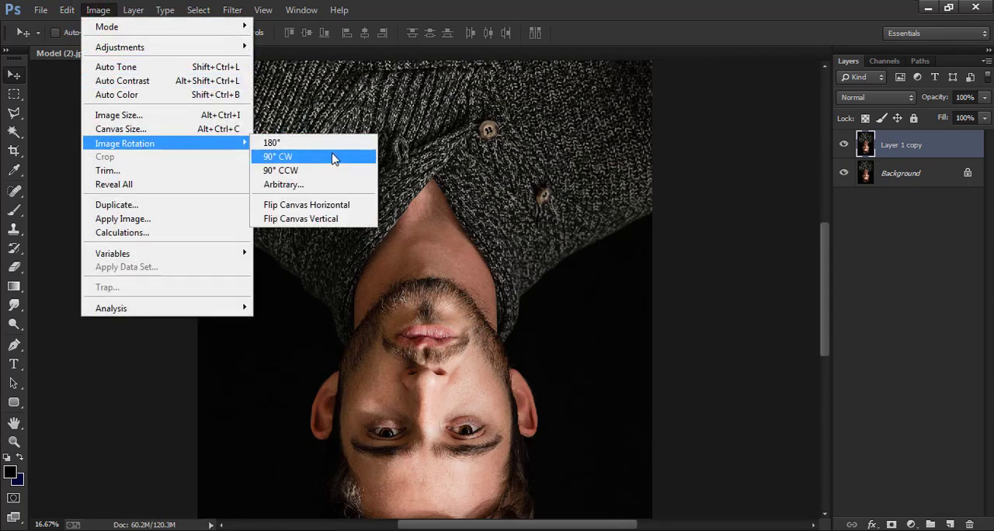
click(333, 157)
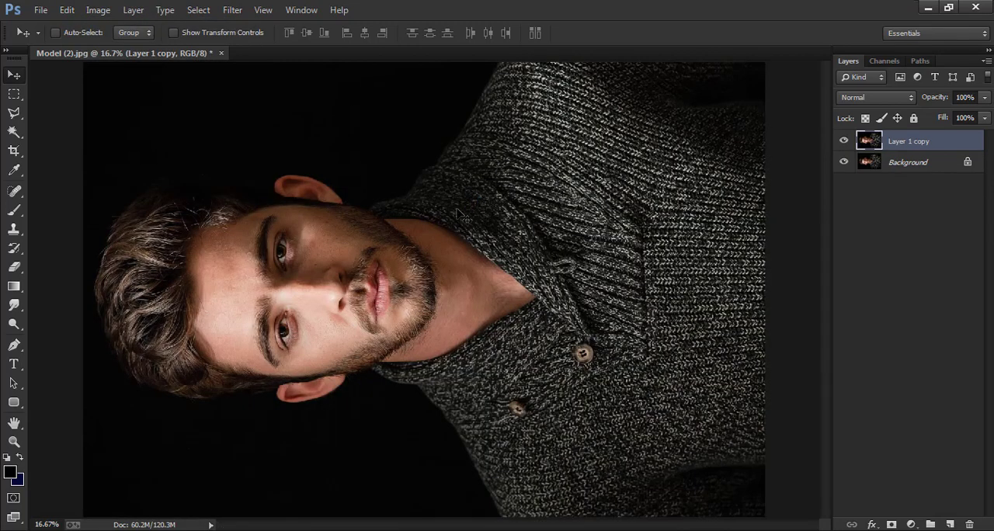
click(236, 11)
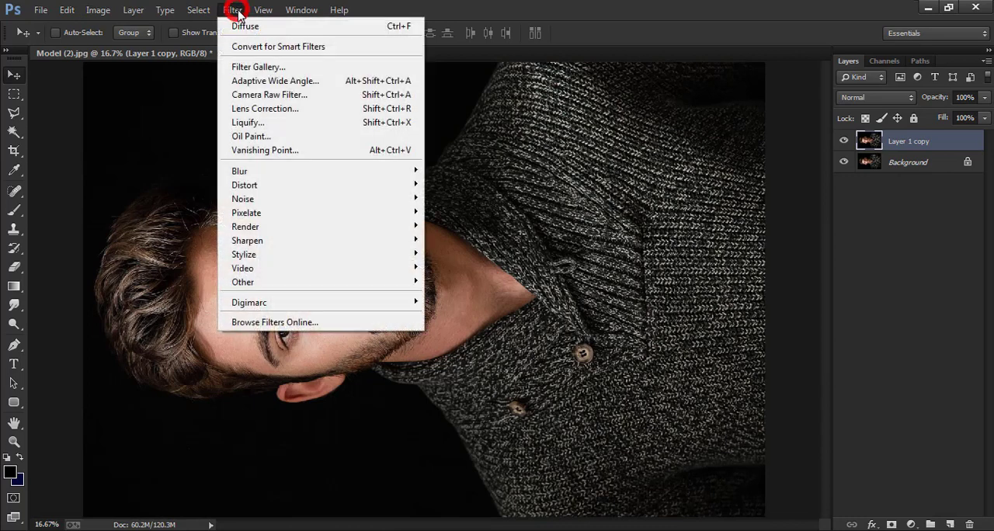
click(255, 26)
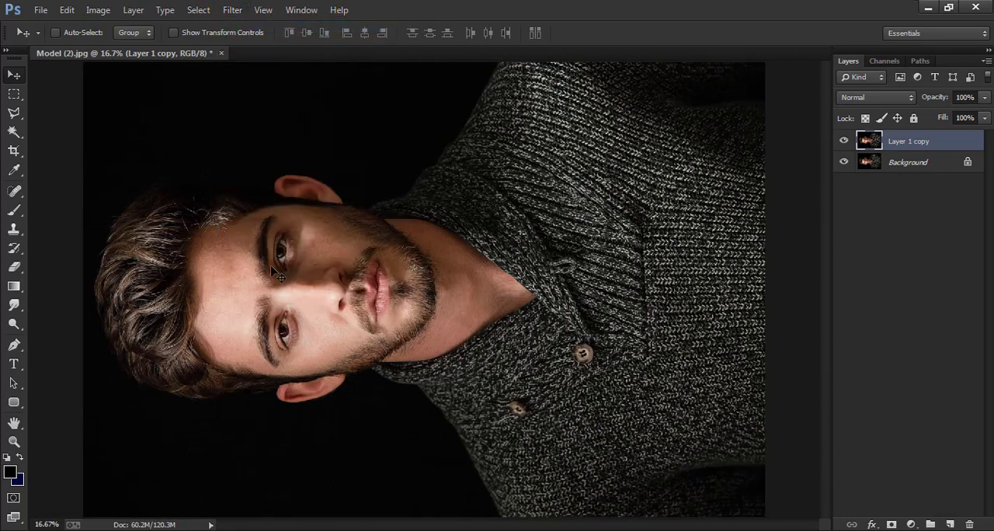
Rotate the image 90° clockwise once more to bring the portrait back upright.
click(98, 10)
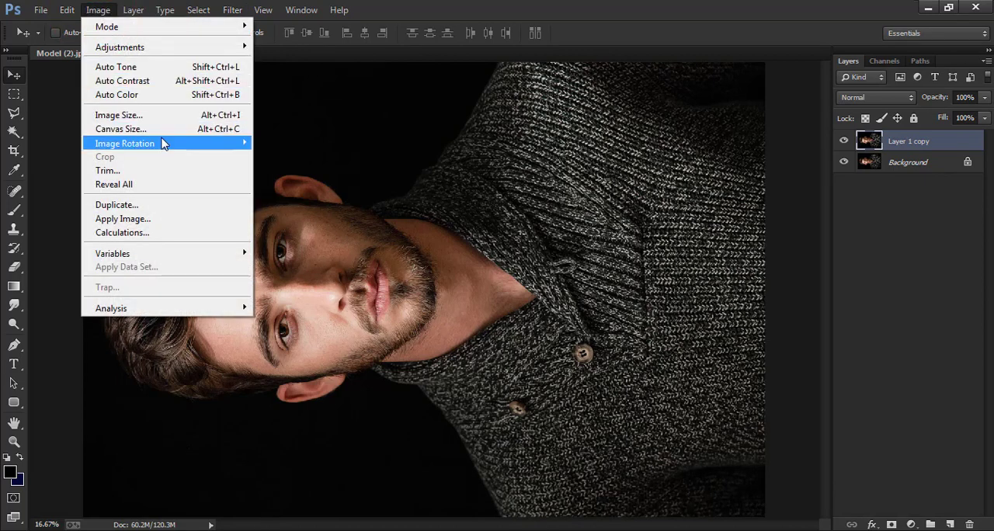
mouse_move(163, 144)
click(298, 158)
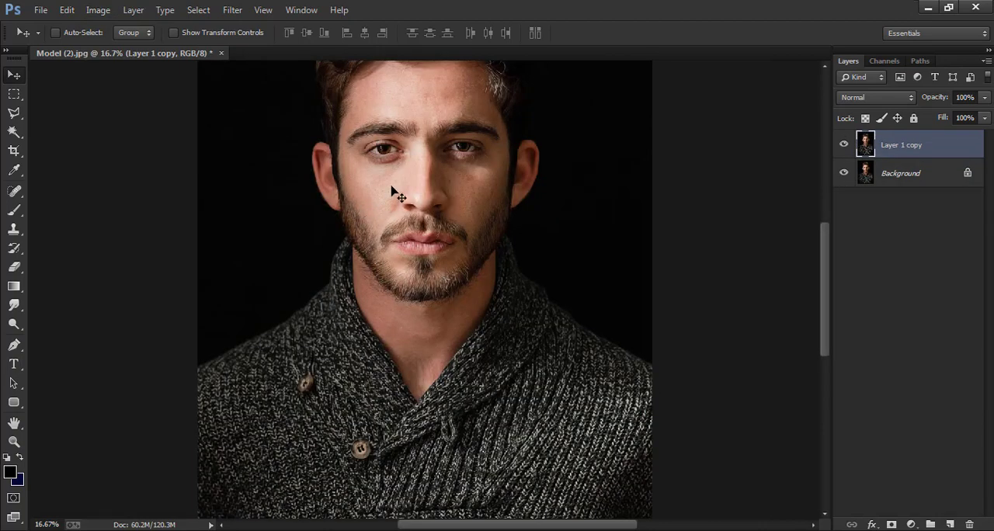
Examine the smoothed face and beard at close range, comparing the result with and without Layer 1 copy.
key(ctrl+plus)
key(ctrl+plus)
key(ctrl+plus)
drag(397, 194, 469, 414)
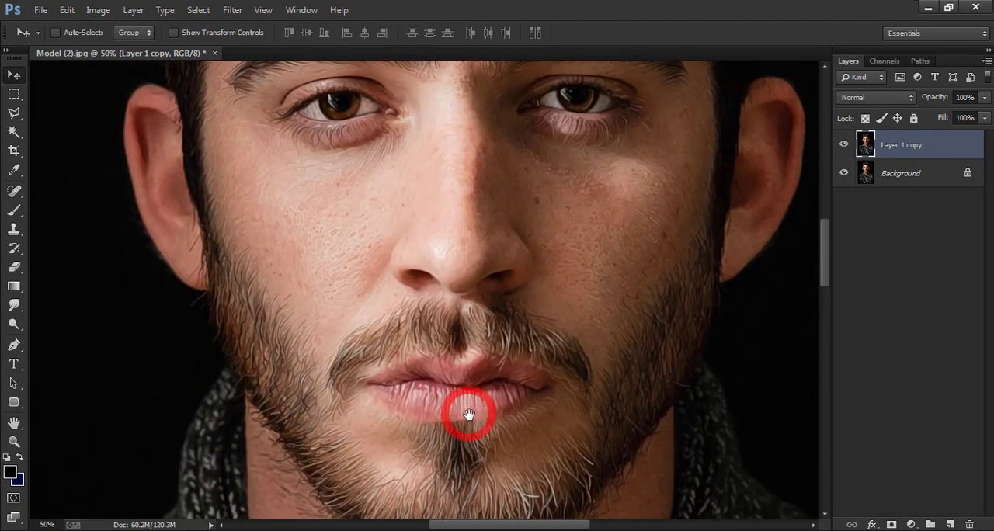
scroll(466, 408, down, 3)
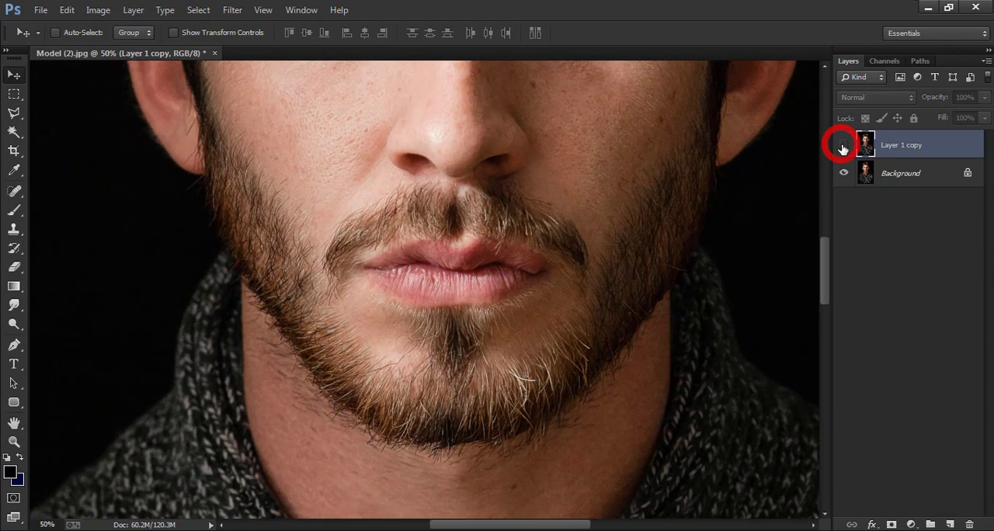
key(ctrl+minus)
key(ctrl+minus)
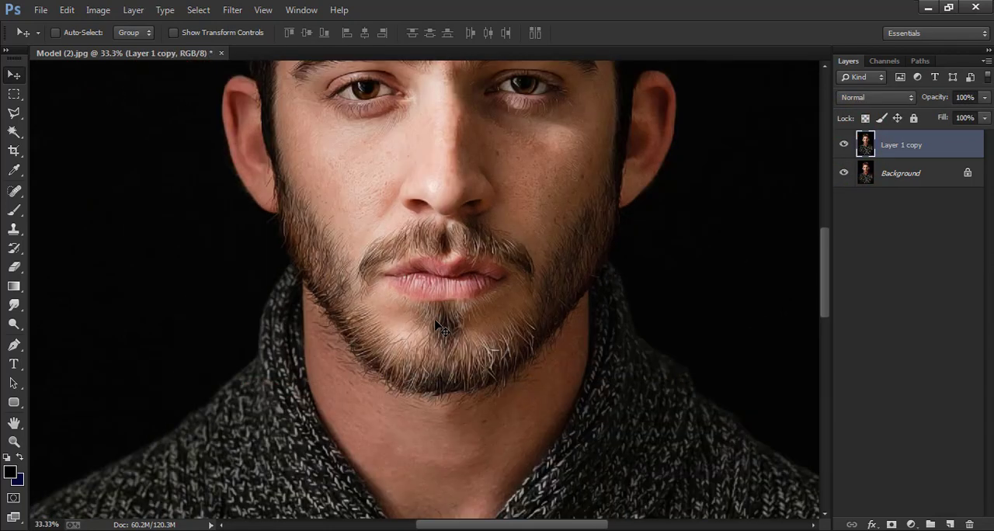
key(ctrl+plus)
drag(439, 315, 472, 468)
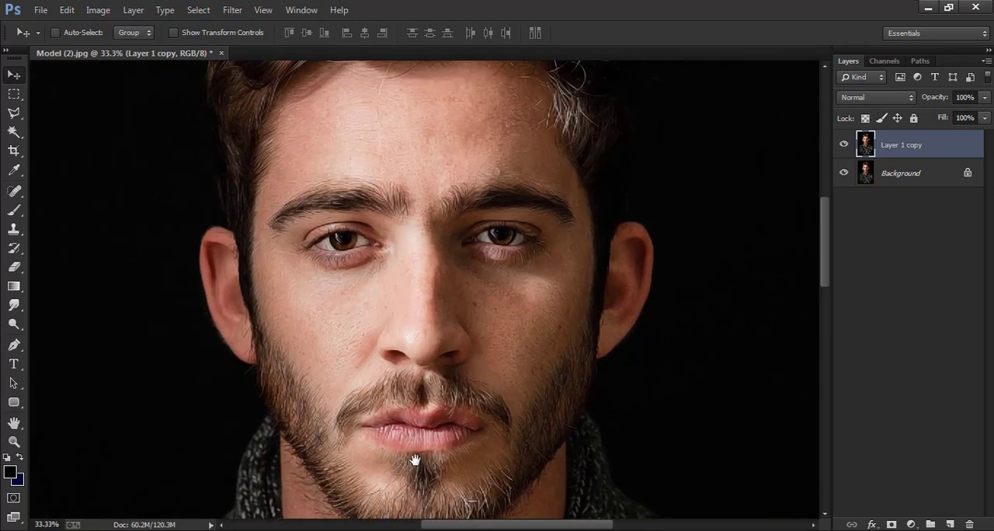
Apply Smart Sharpen to Layer 1 copy with Amount 245%, Radius 3.0 px, Reduce Noise 100% and Remove set to Lens Blur.
click(232, 10)
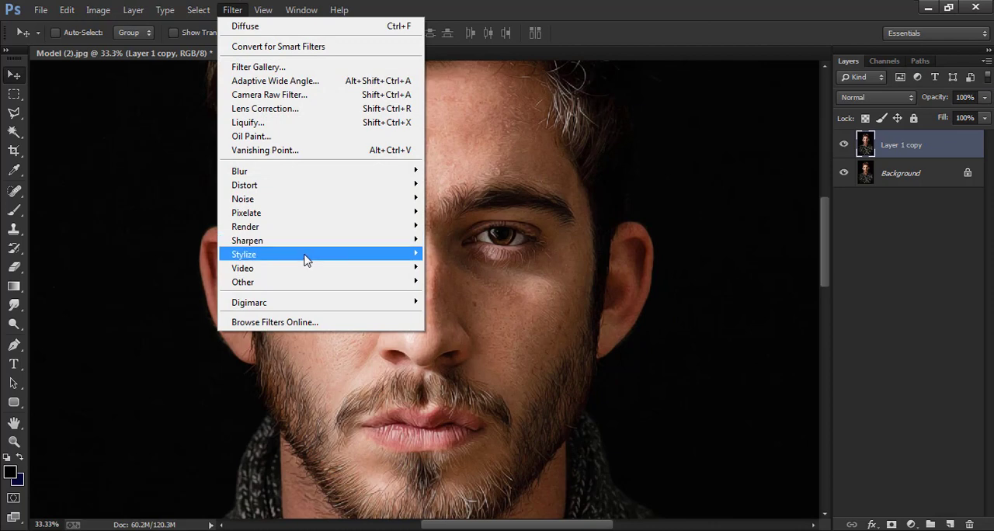
mouse_move(302, 241)
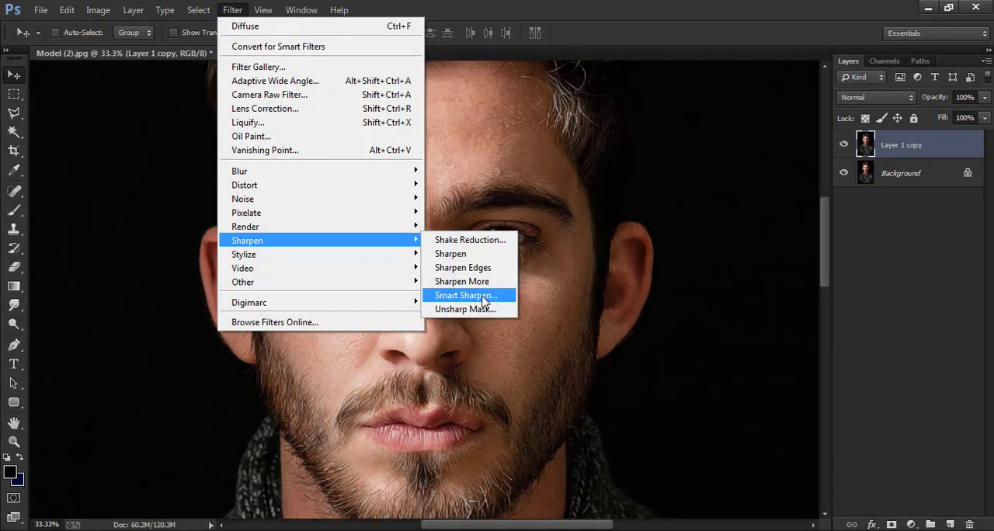
click(466, 296)
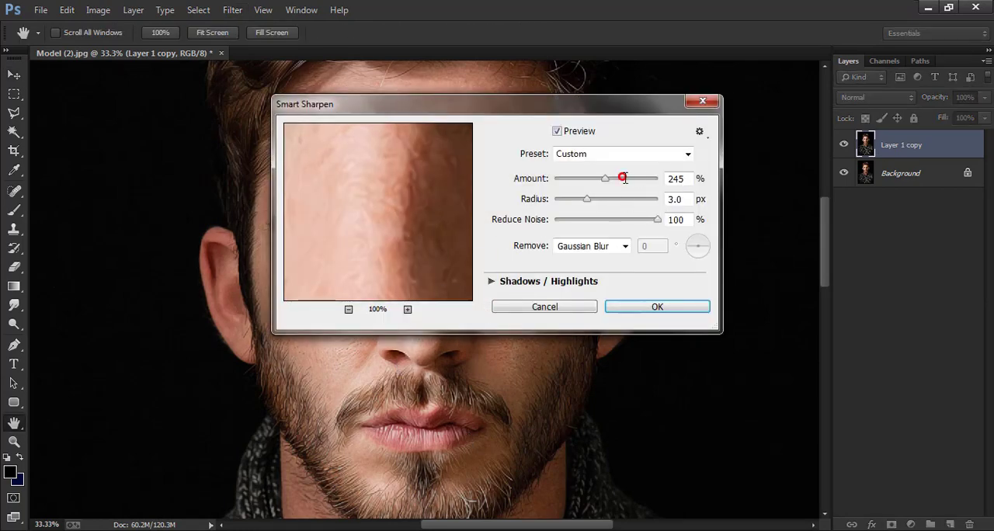
click(623, 177)
key(Tab)
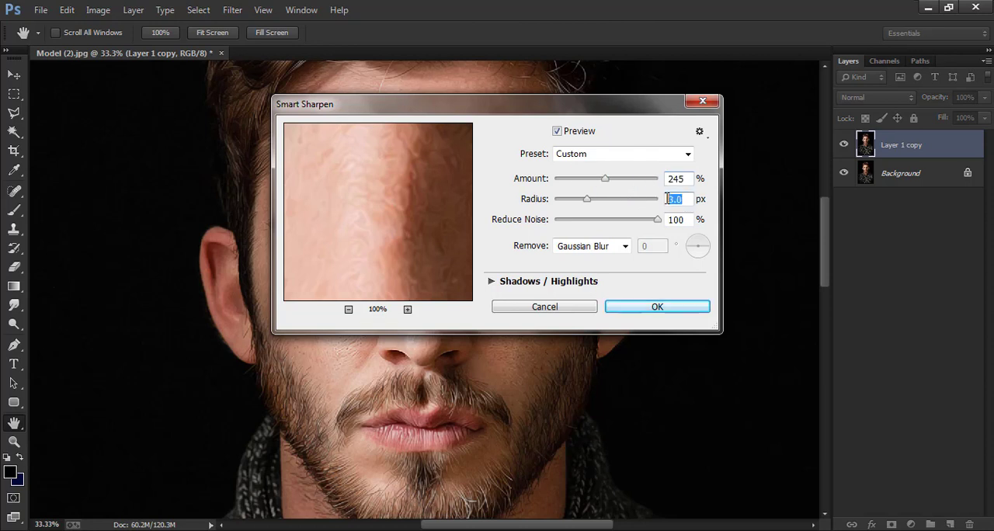
click(661, 221)
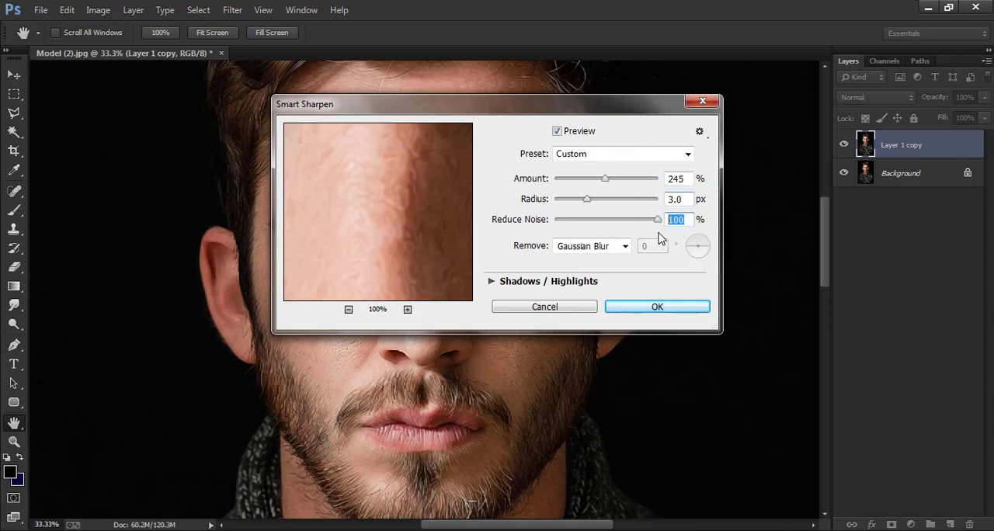
click(624, 248)
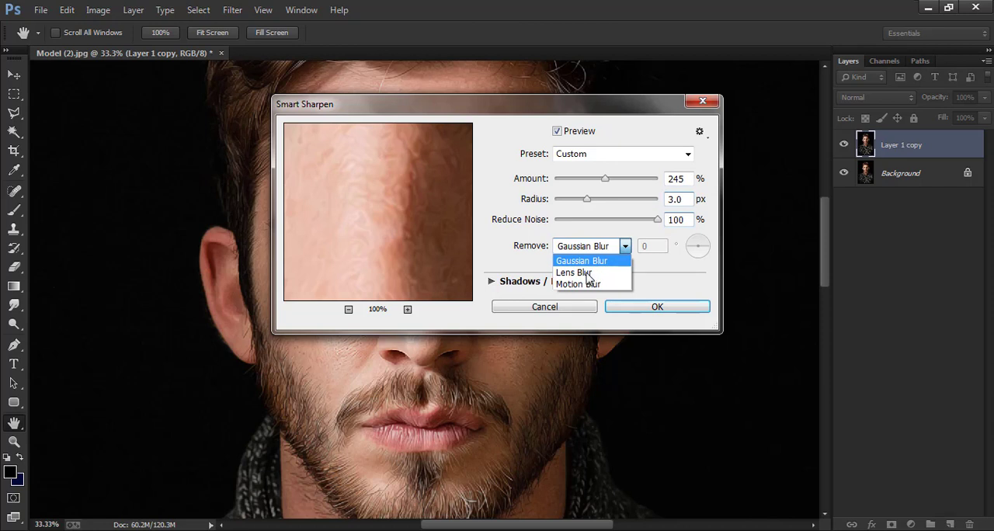
click(586, 274)
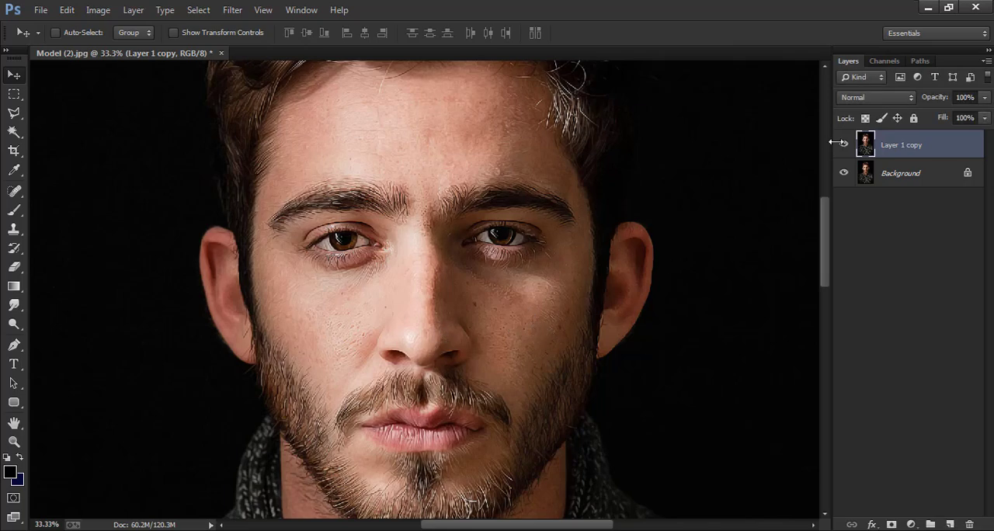
Examine the sharpened eyes and skin at 100% zoom, comparing the face with and without Layer 1 copy.
key(ctrl+plus)
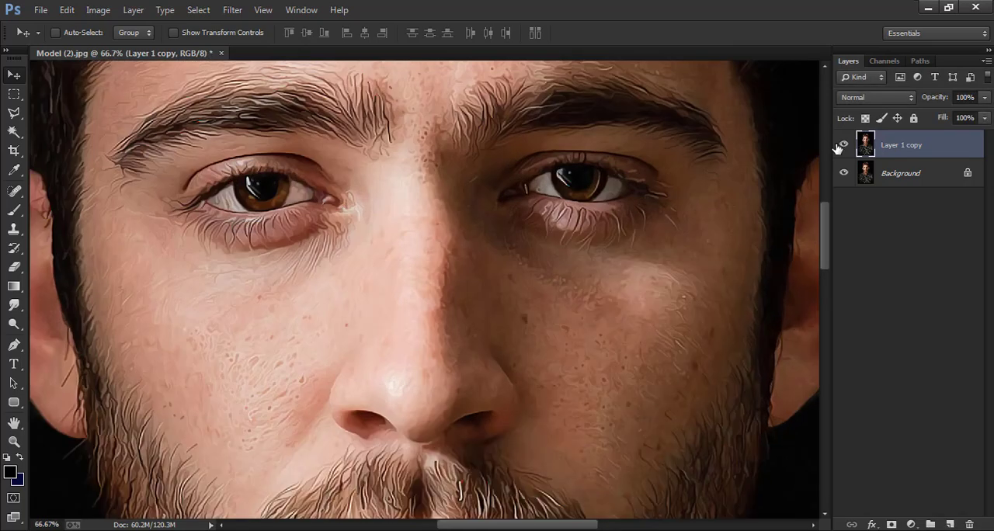
key(ctrl+plus)
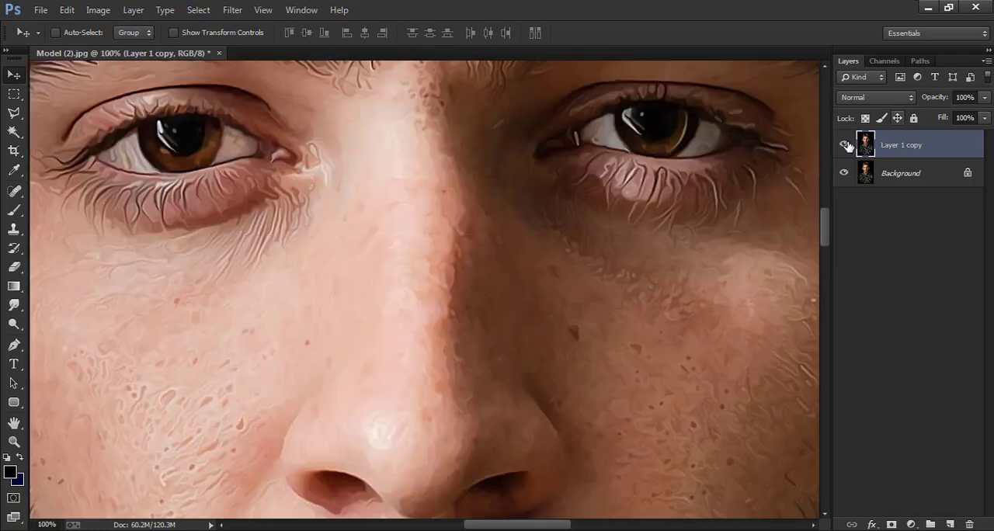
click(843, 145)
click(843, 145)
key(ctrl+minus)
key(ctrl+minus)
key(ctrl+minus)
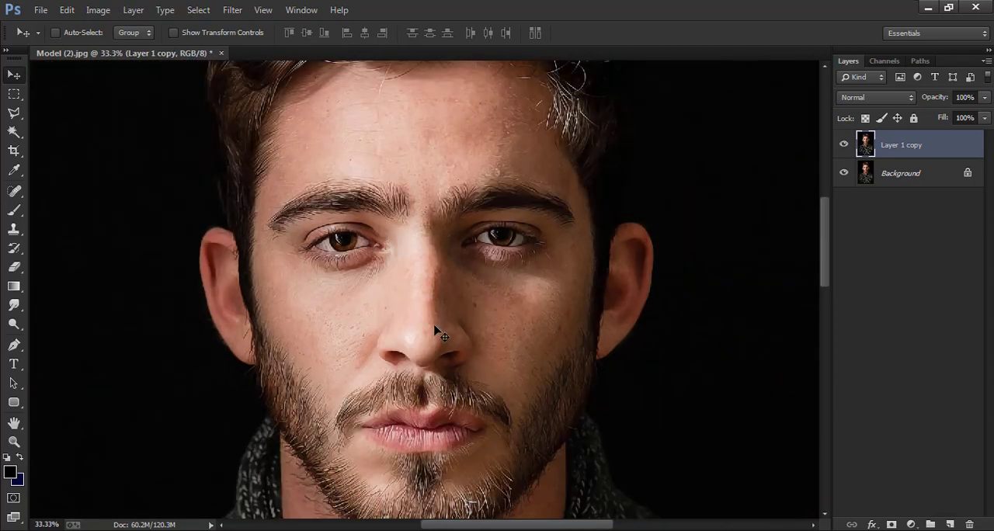
key(ctrl+minus)
key(ctrl+plus)
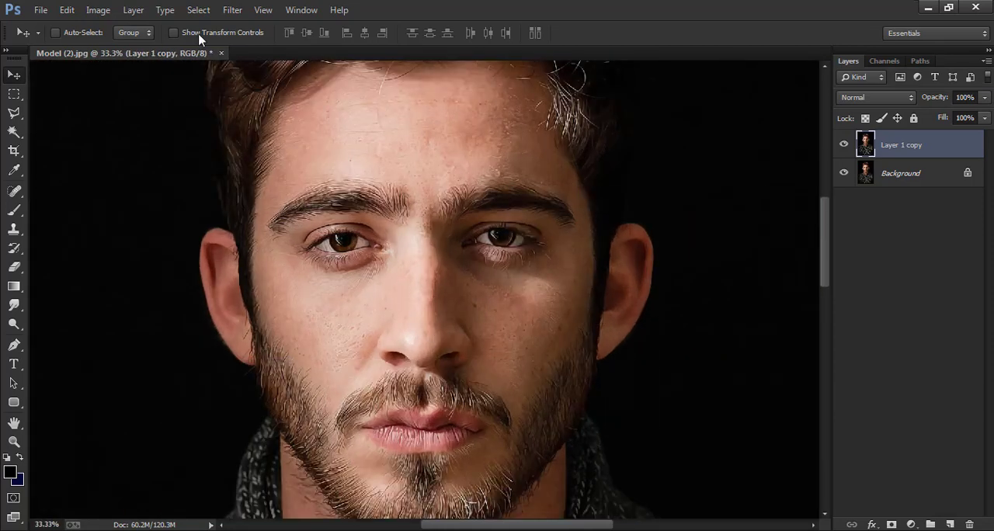
Apply Surface Blur to Layer 1 copy with Radius 30 pixels and Threshold 15 levels, and compare it with the Background.
click(232, 10)
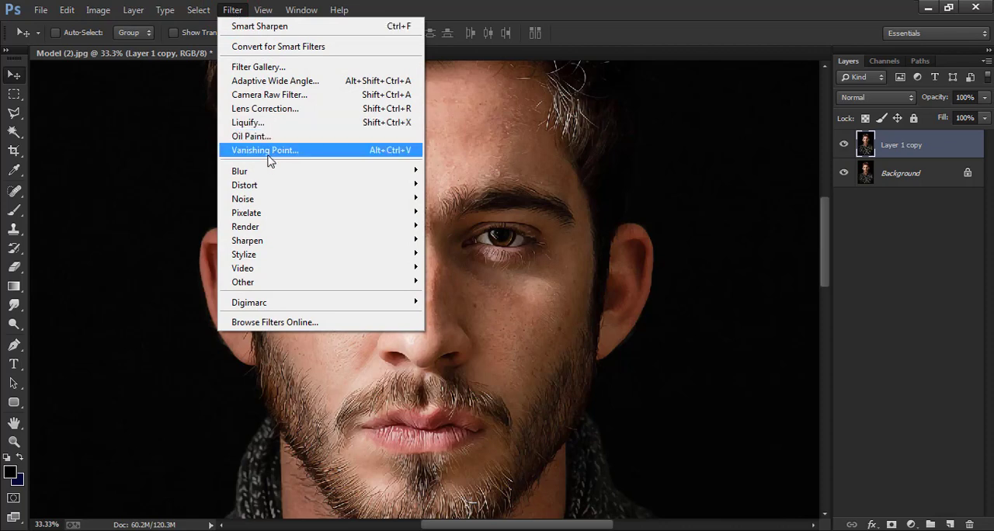
mouse_move(268, 170)
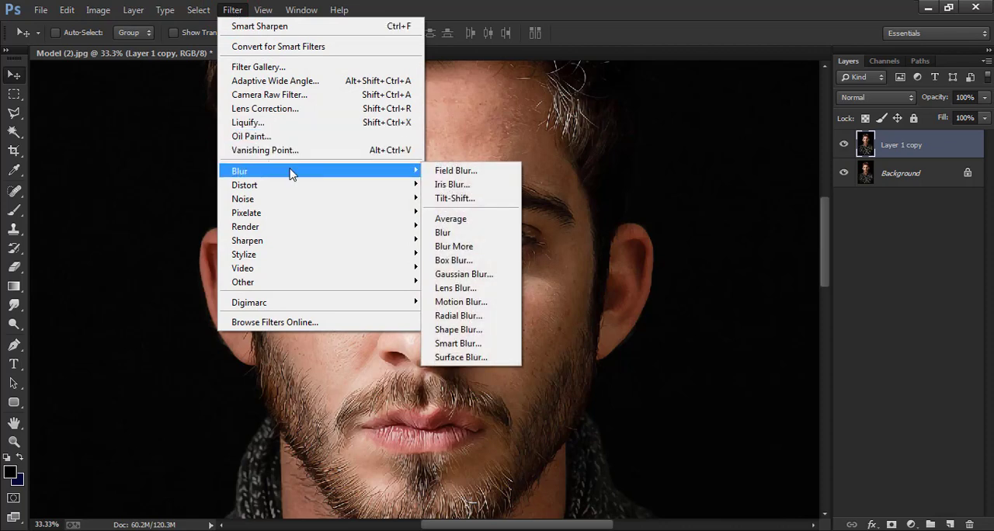
click(461, 357)
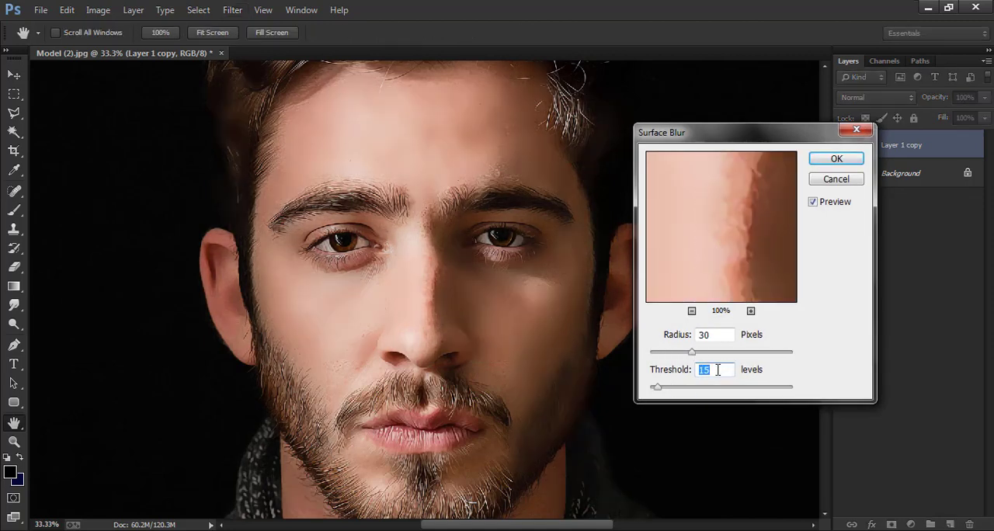
key(shift+Tab)
click(835, 157)
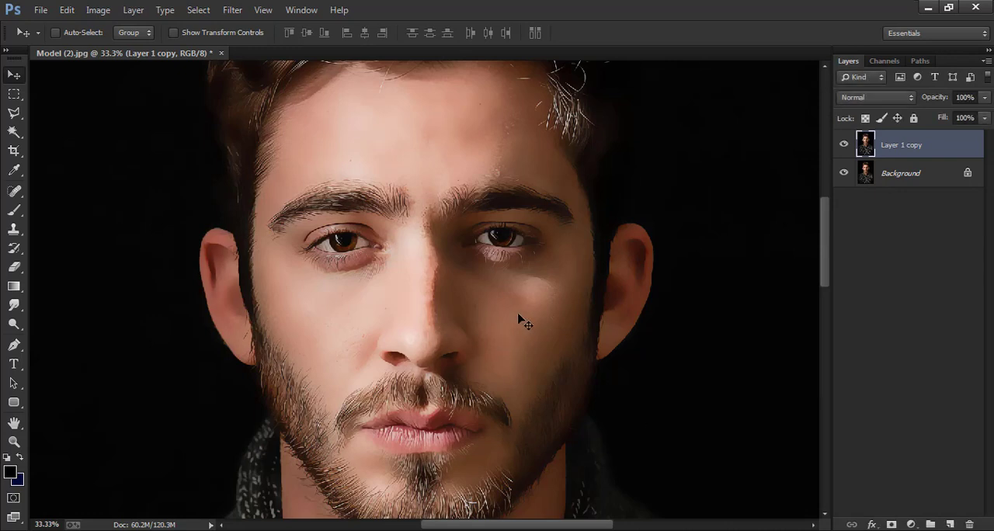
click(844, 148)
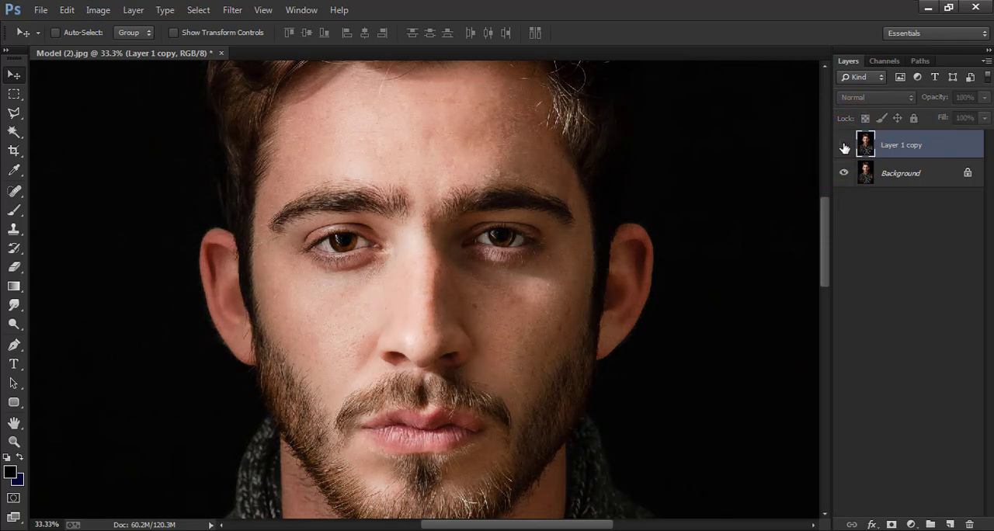
click(845, 147)
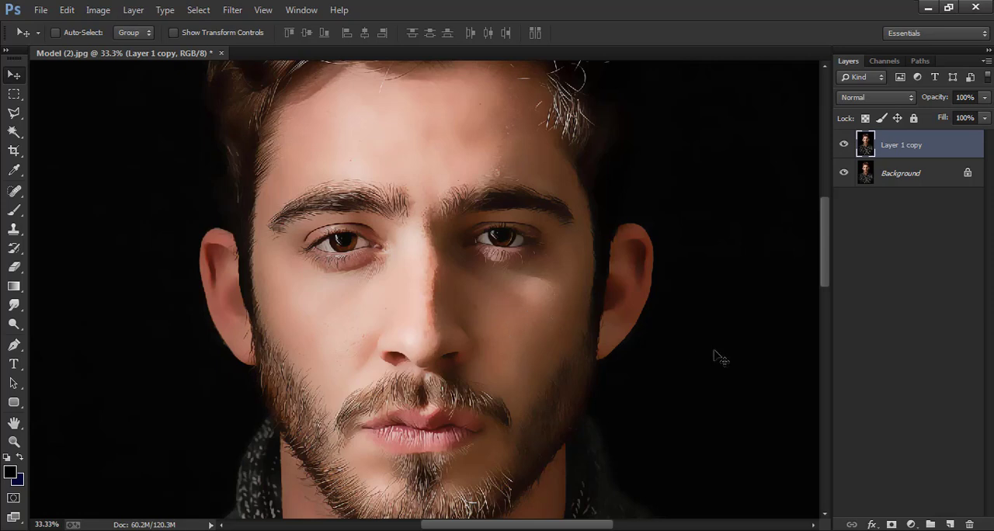
Add a Curves adjustment above Layer 1 copy that darkens the shadows and slightly lifts the highlights, and delete the empty layer beneath it.
click(952, 525)
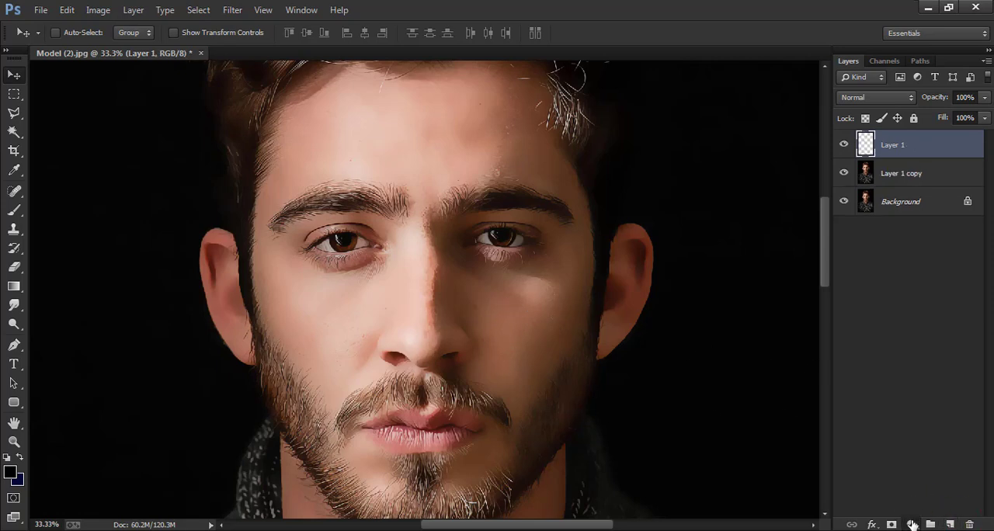
click(912, 525)
click(906, 292)
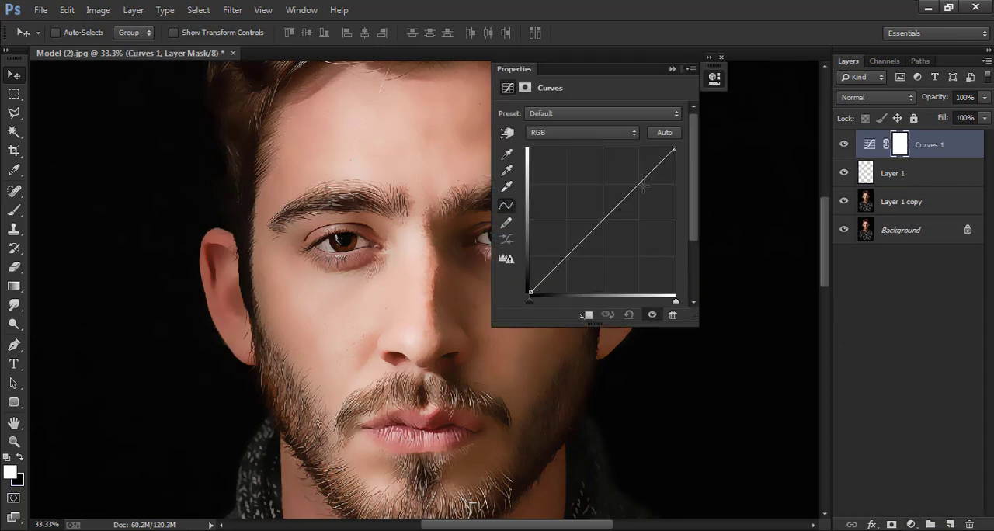
drag(645, 182, 648, 171)
mouse_move(560, 257)
mouse_down()
mouse_move(559, 266)
mouse_move(575, 271)
mouse_move(567, 263)
mouse_up()
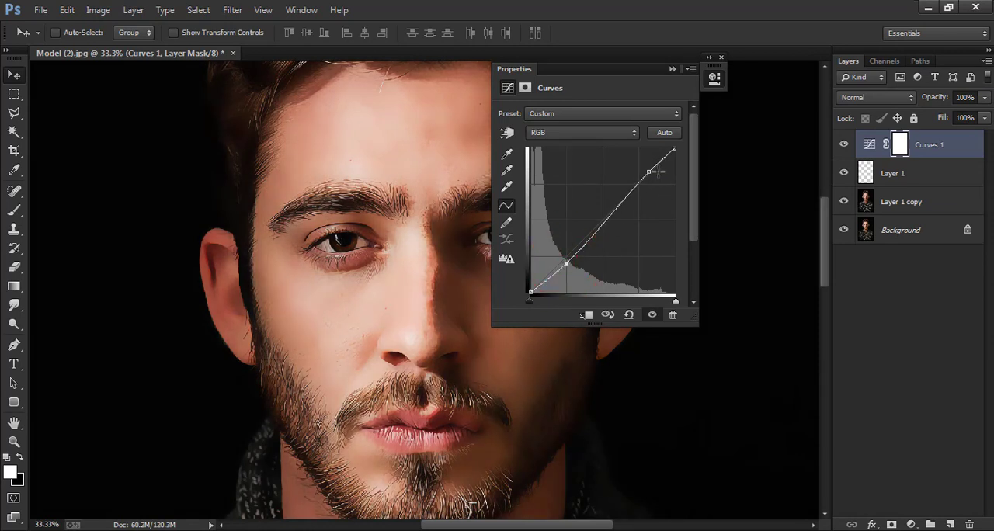
drag(649, 169, 650, 171)
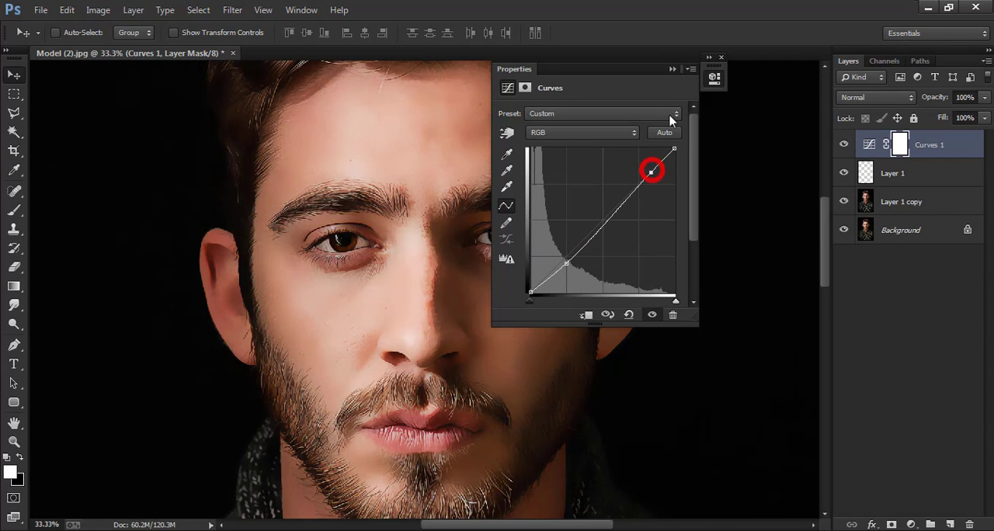
click(721, 57)
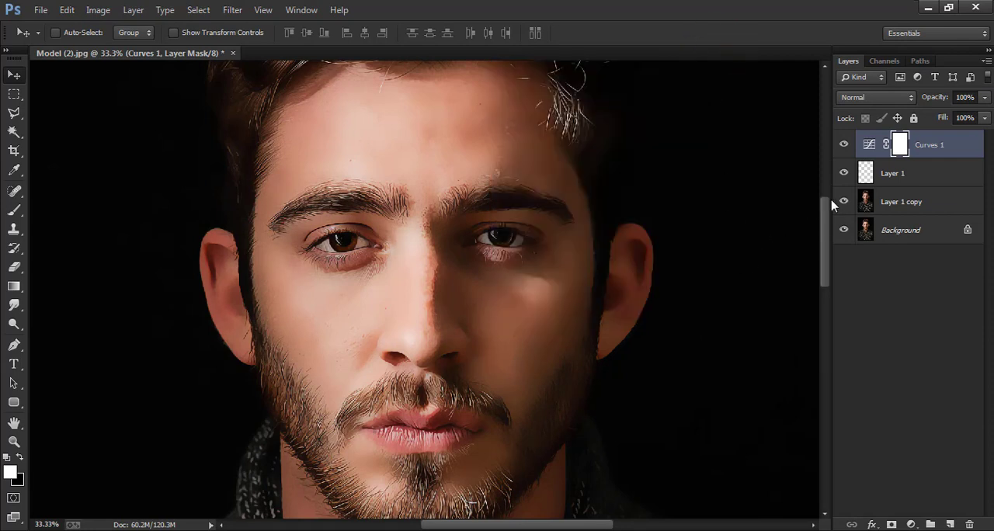
drag(850, 178, 969, 522)
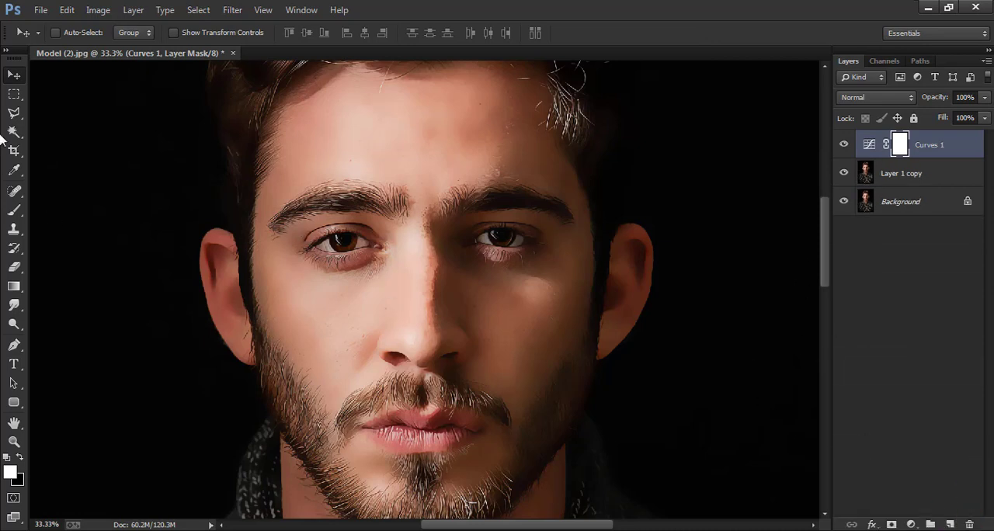
Use Apply Image on the Curves mask with the inverted merged RGB image, Multiply blending and 100% opacity, and view the whole portrait.
click(98, 11)
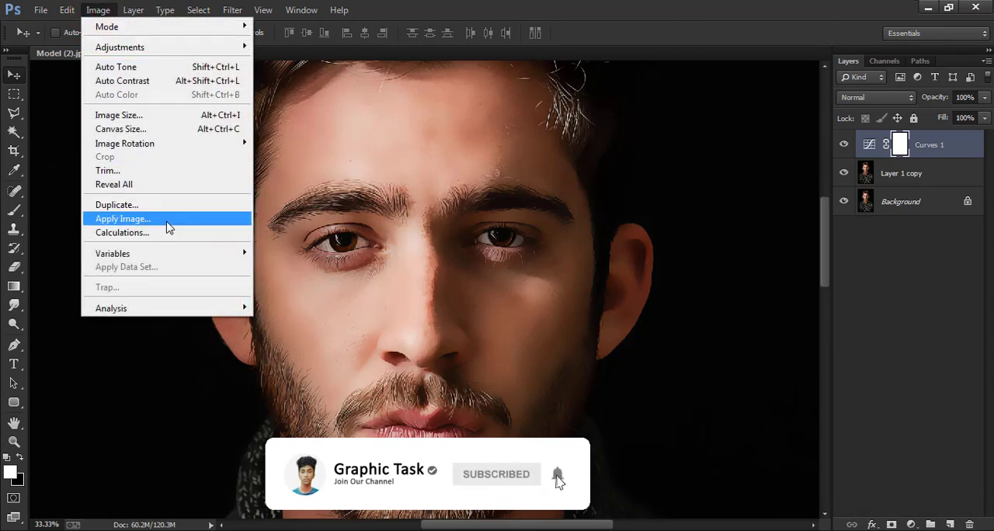
click(169, 226)
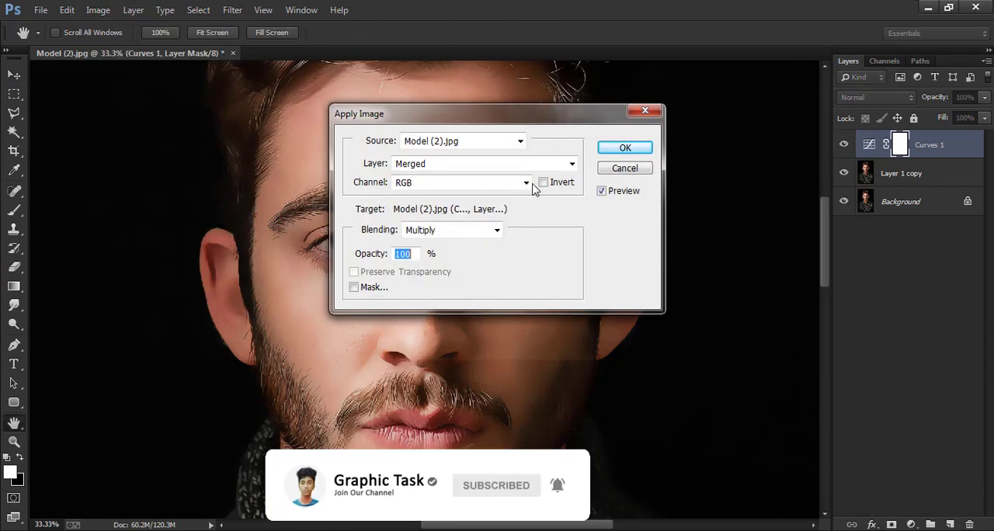
click(623, 149)
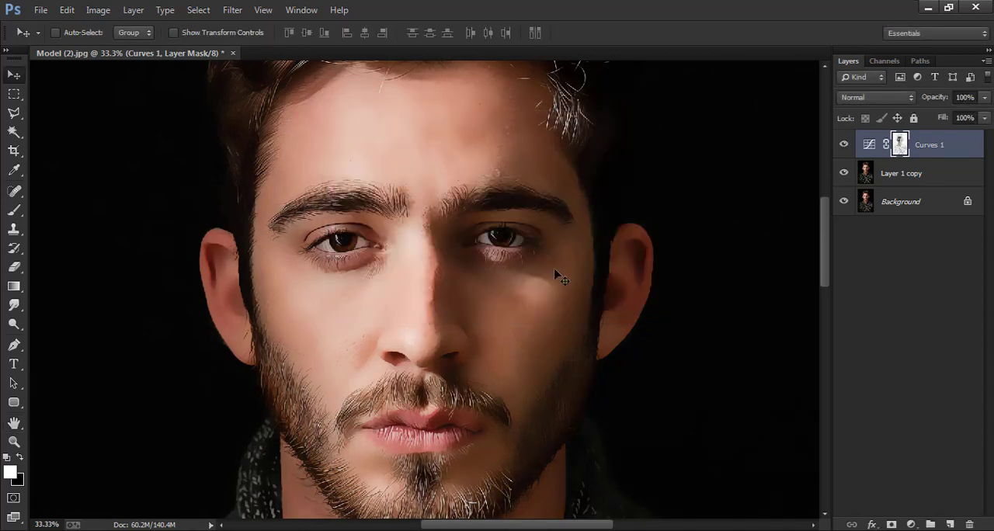
key(ctrl+minus)
key(ctrl+minus)
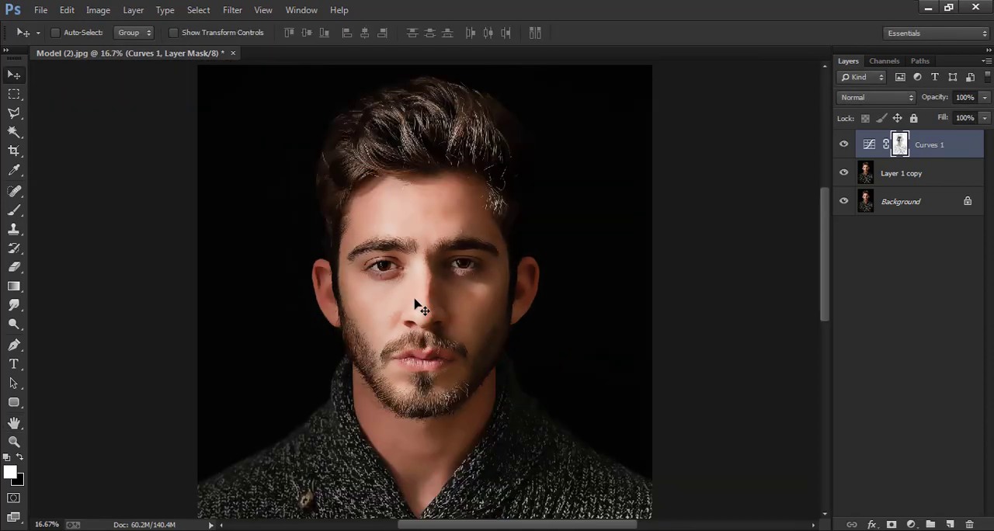
key(ctrl+plus)
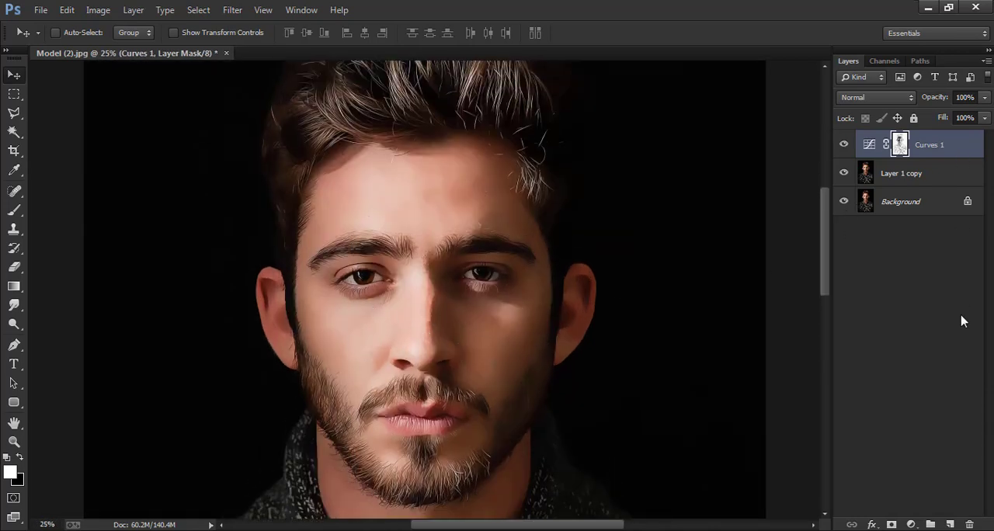
Add a new layer above Curves 1 and fill it with the merged RGB image using Apply Image.
click(951, 525)
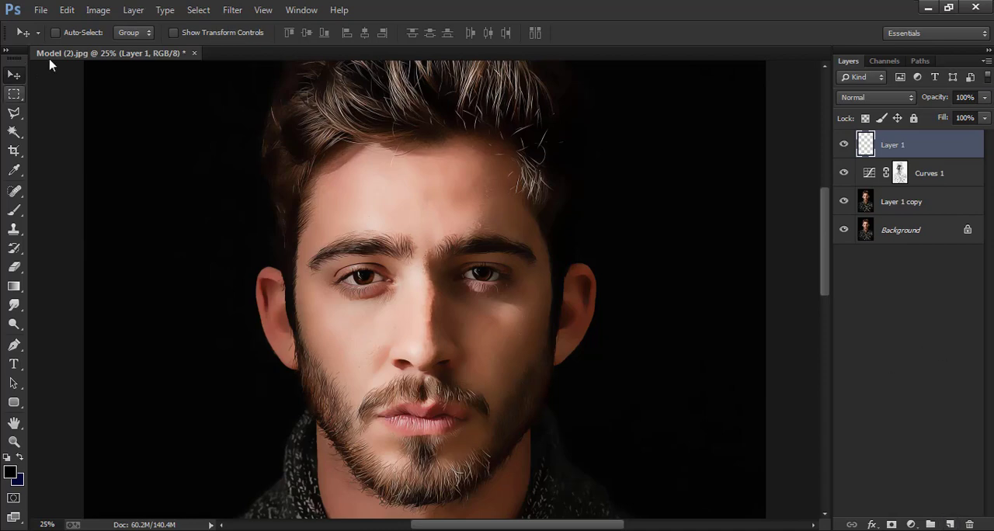
click(97, 11)
click(139, 218)
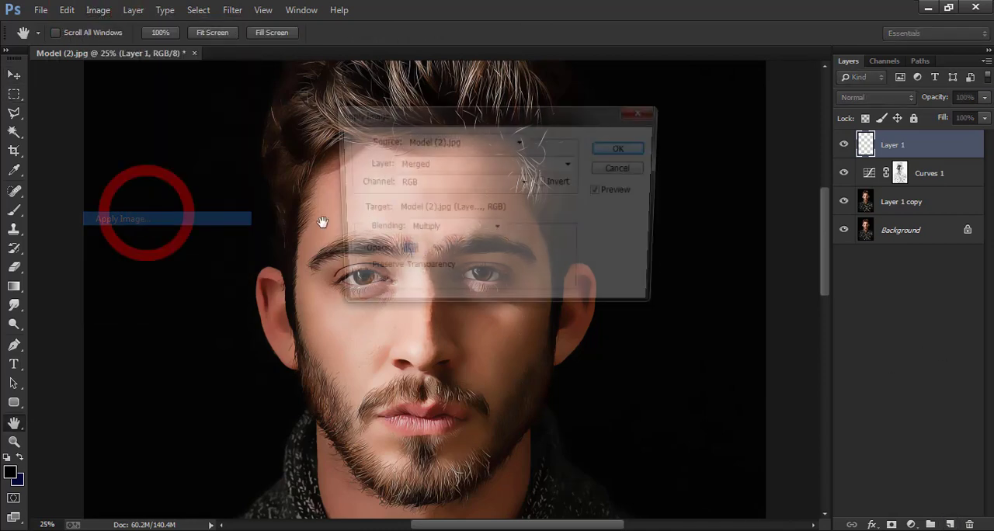
click(617, 151)
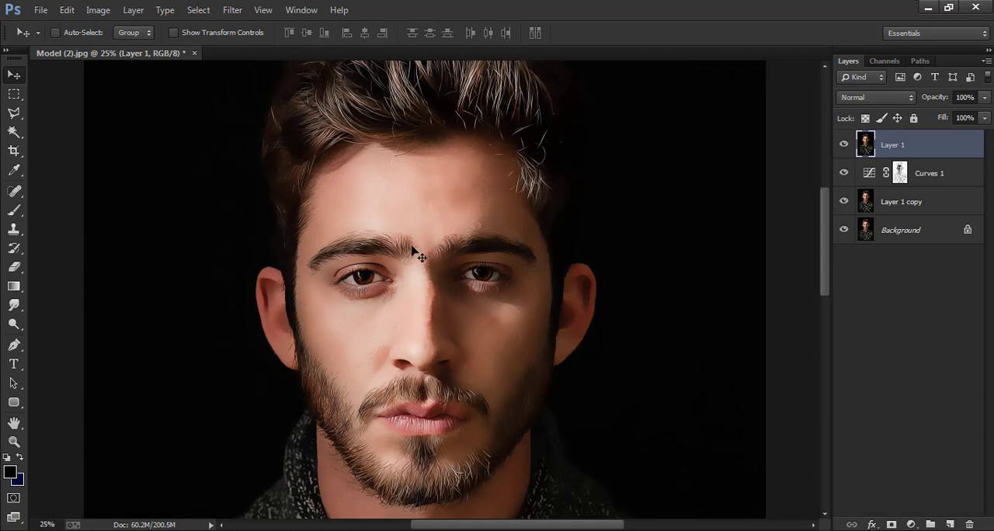
Smart Sharpen the merged Layer 1 with Amount 245%, Radius 3.0 px, Reduce Noise 100% and Lens Blur removal.
click(231, 9)
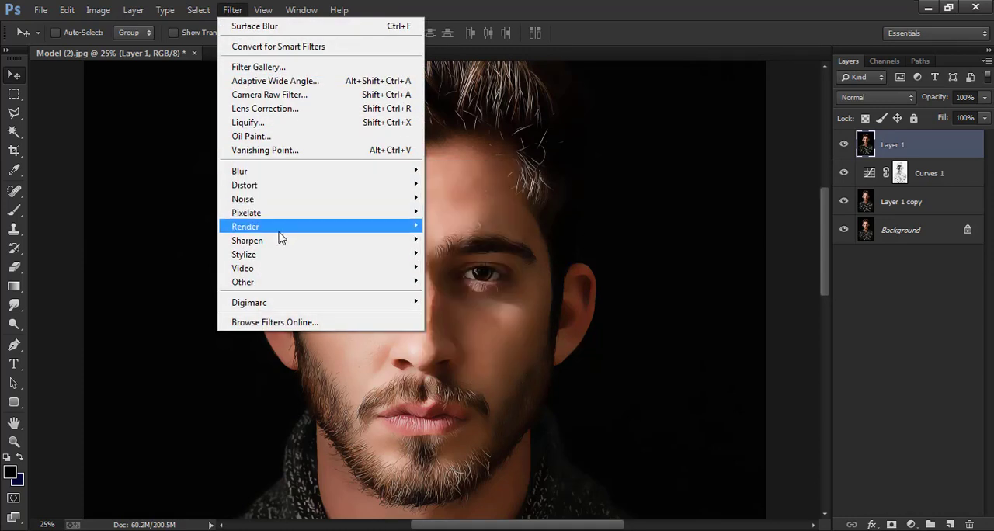
mouse_move(280, 243)
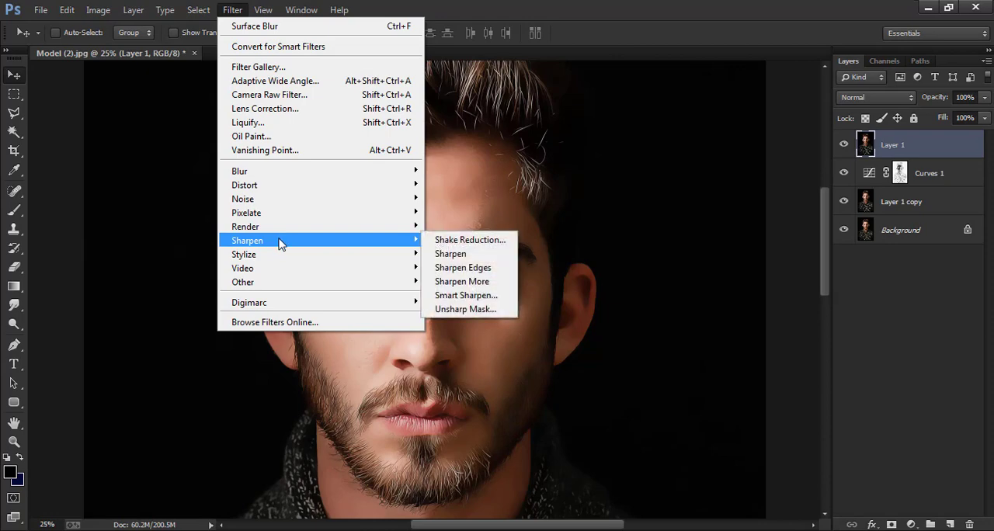
click(466, 296)
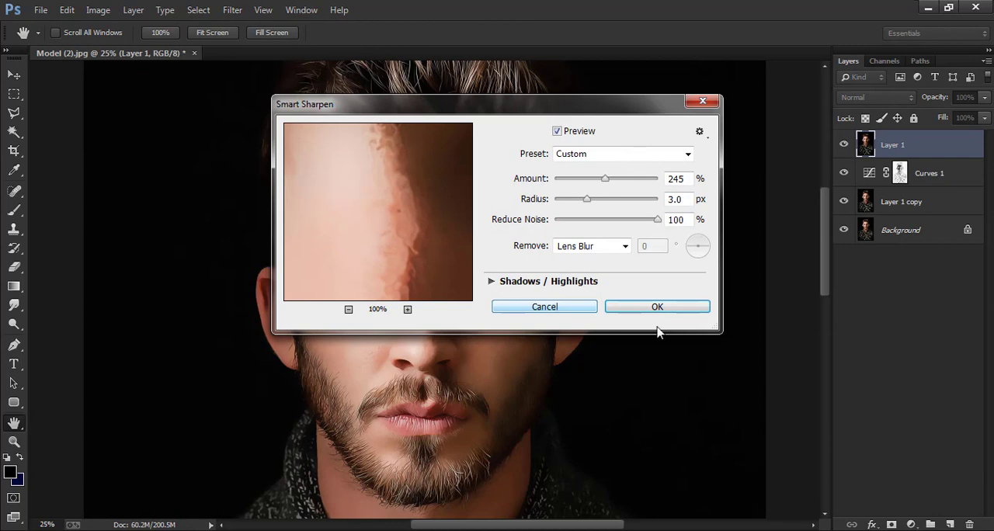
click(657, 307)
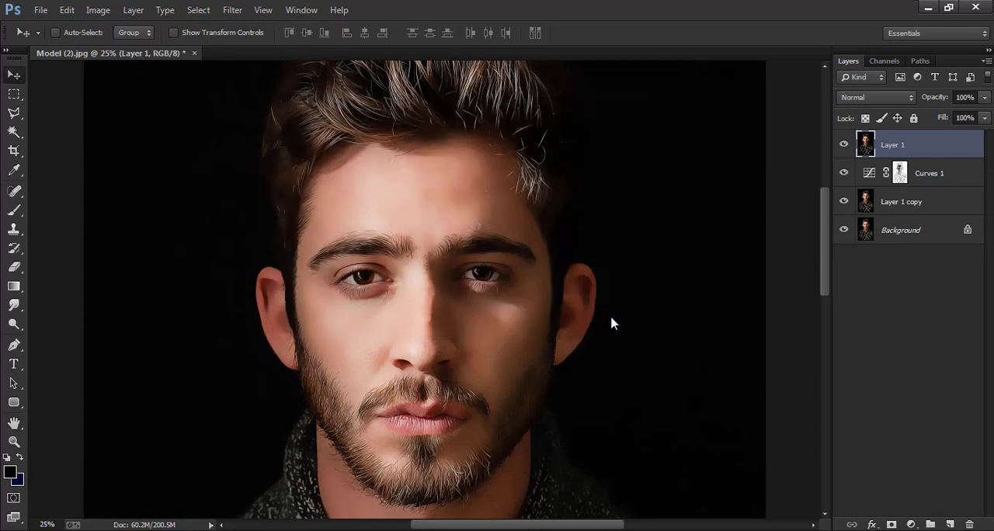
Smooth the merged Layer 1 with the Surface Blur filter, using its current settings.
click(236, 11)
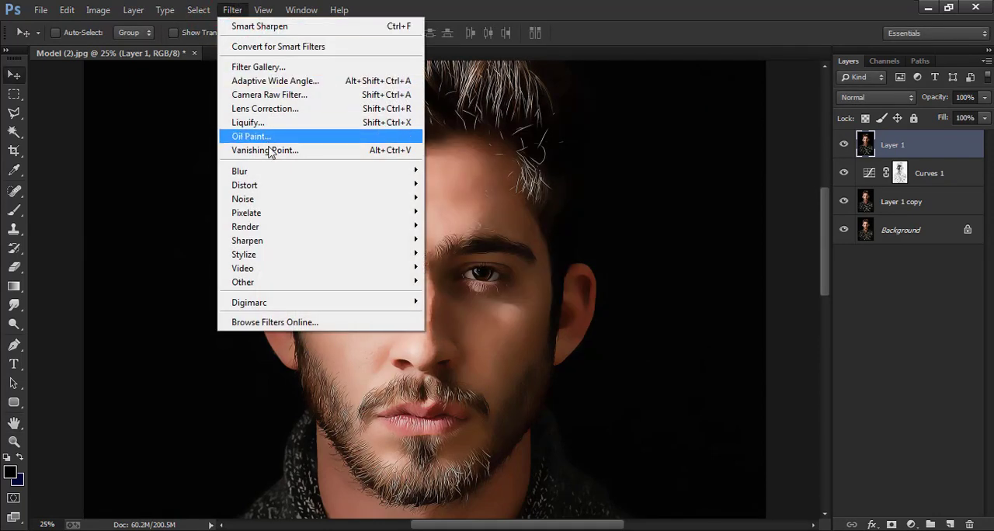
mouse_move(310, 175)
click(492, 356)
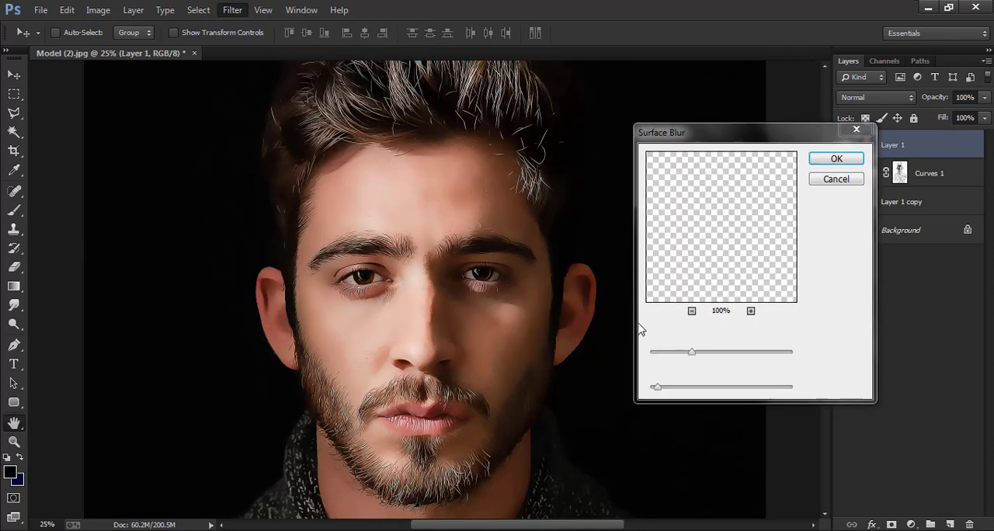
click(831, 159)
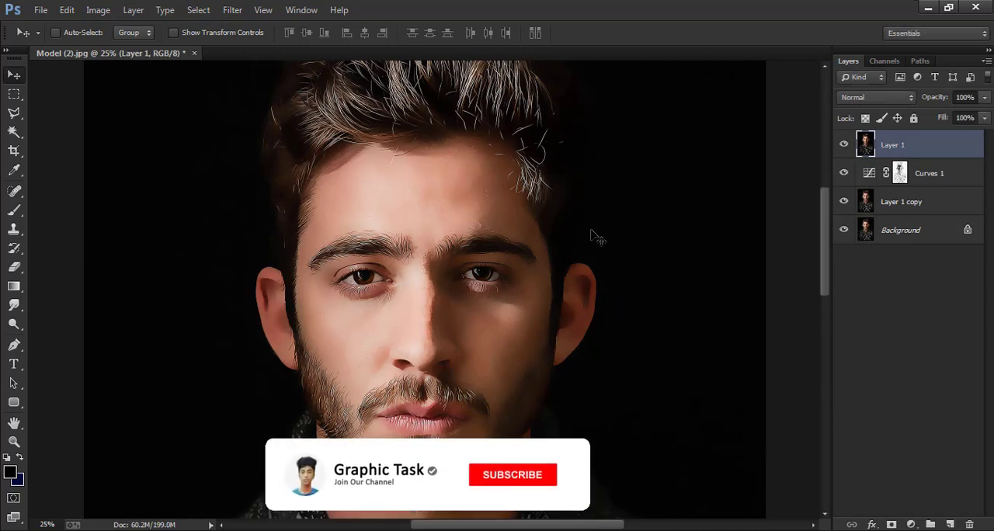
scroll(553, 281, up, 1)
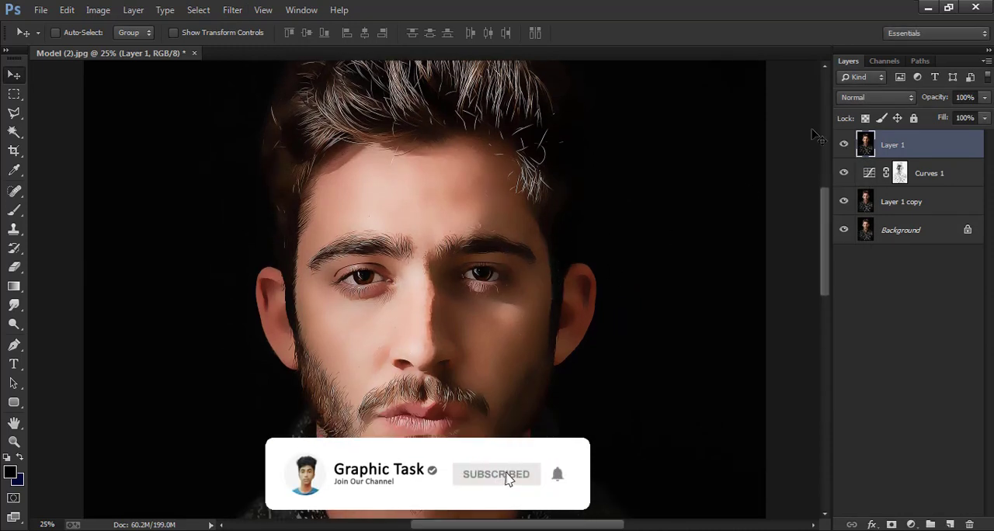
Compare the portrait with Layer 1 hidden and shown, and set that layer's opacity to 99%.
click(845, 145)
click(845, 145)
drag(937, 97, 938, 124)
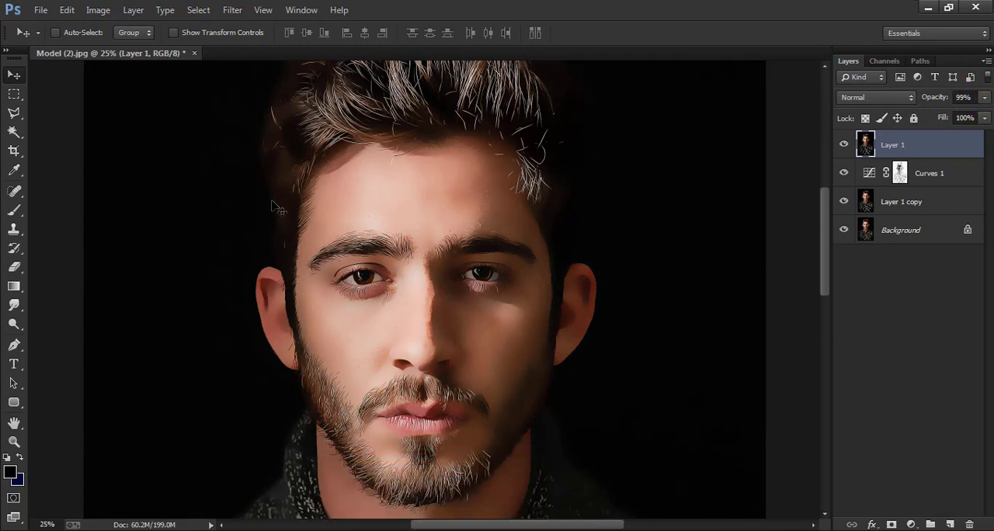
Choose the artistic Poster Edges effect for Layer 1 in the Filter Gallery.
click(240, 14)
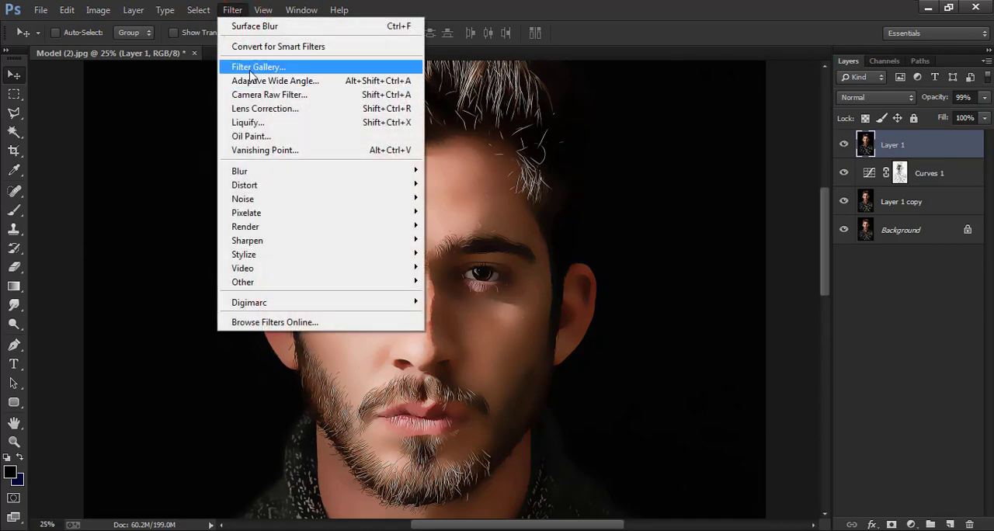
click(260, 70)
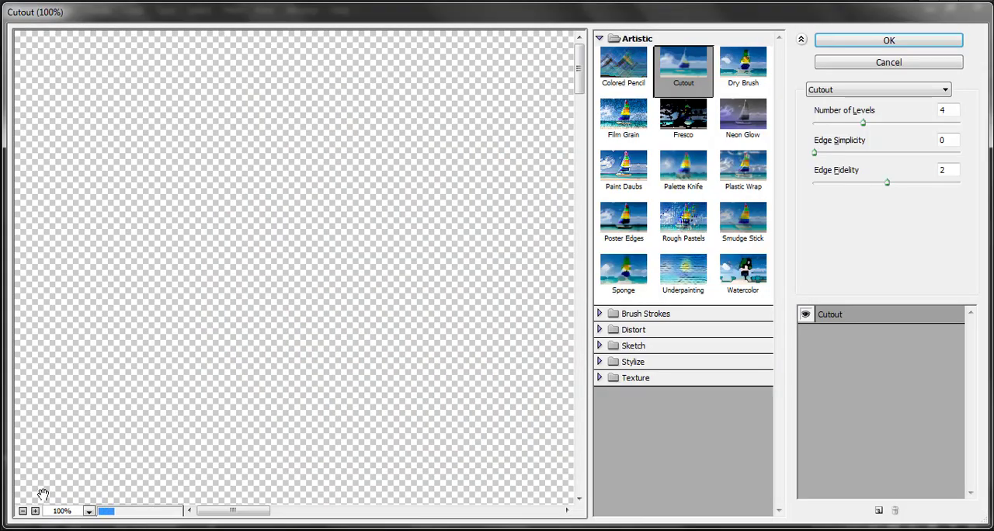
click(22, 511)
click(23, 511)
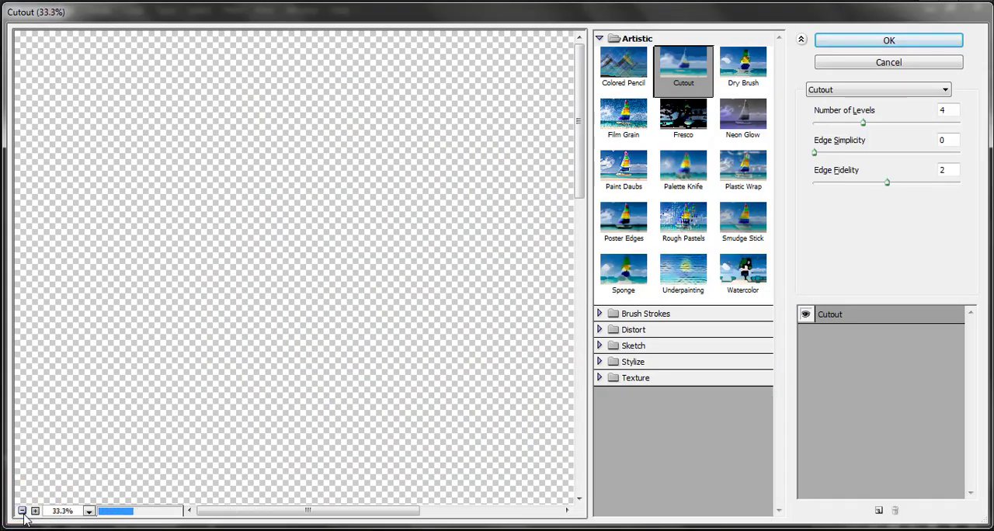
click(22, 511)
click(22, 511)
click(34, 511)
click(35, 512)
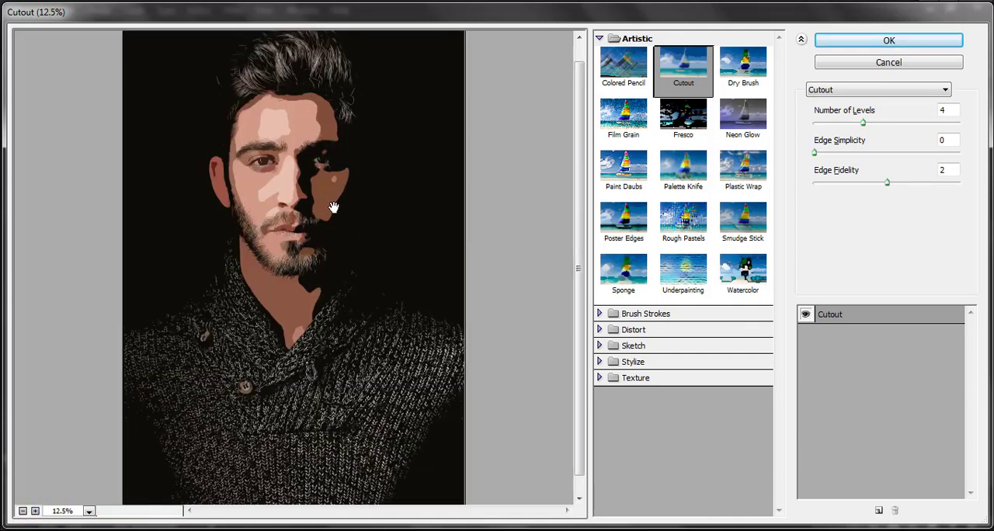
click(625, 226)
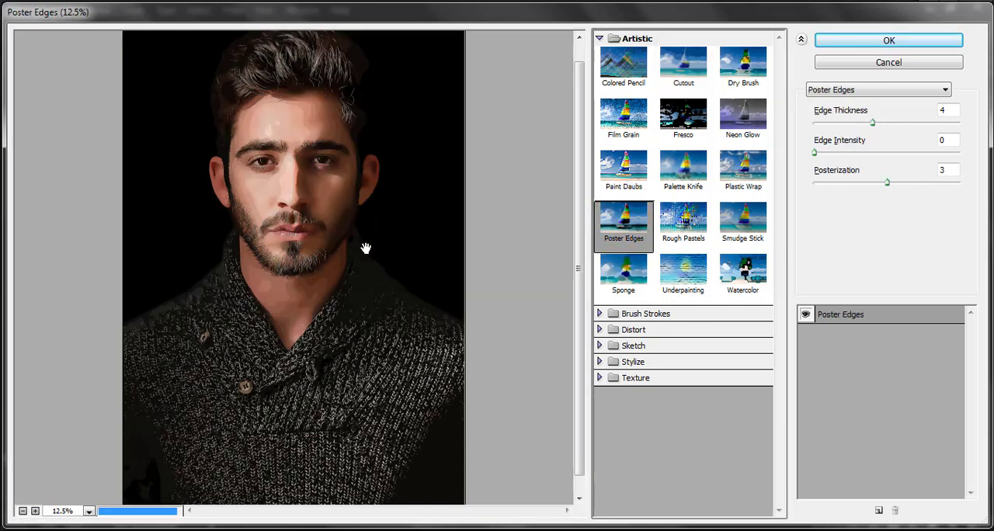
click(35, 511)
click(35, 511)
drag(373, 126, 387, 349)
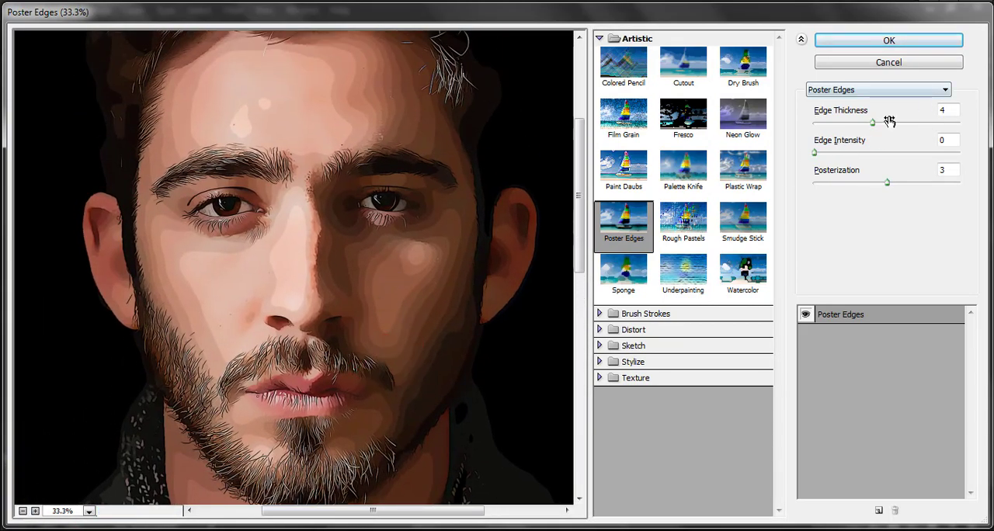
Try other Edge Thickness and Posterization values, then apply Poster Edges with Edge Thickness 4, Edge Intensity 0 and Posterization 3.
drag(953, 110, 840, 125)
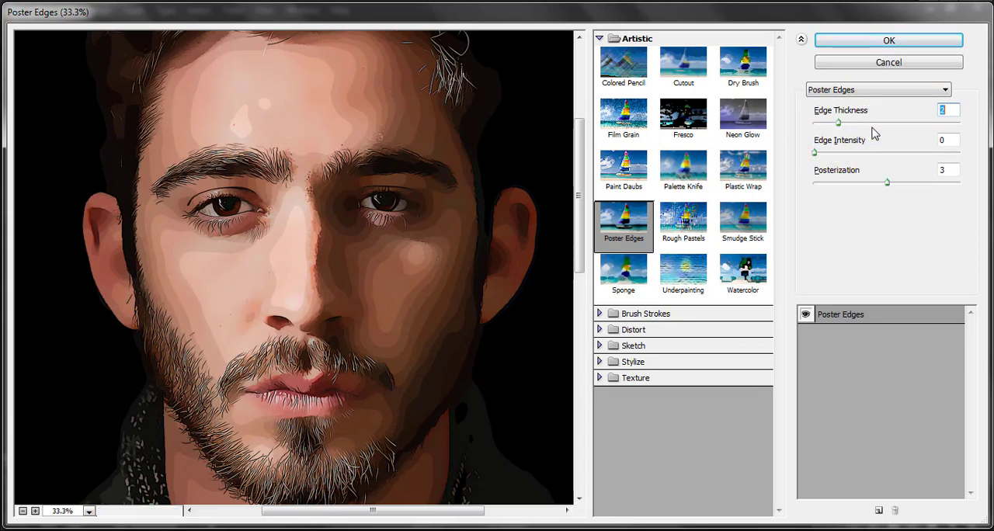
click(873, 124)
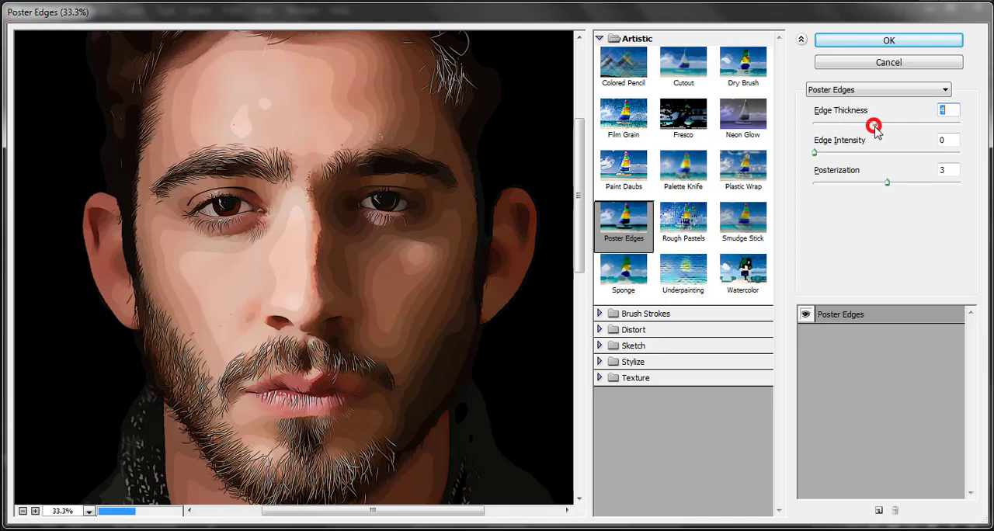
click(872, 184)
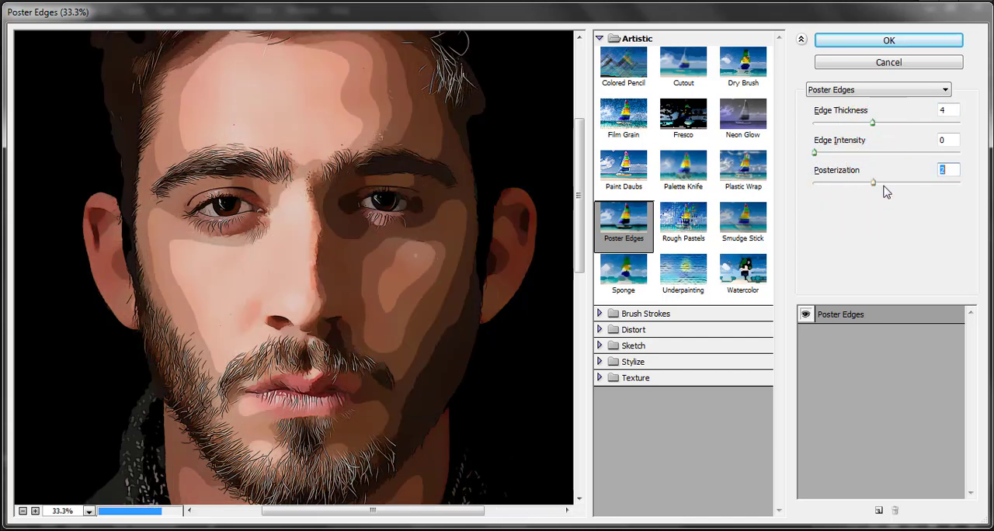
drag(867, 189, 887, 190)
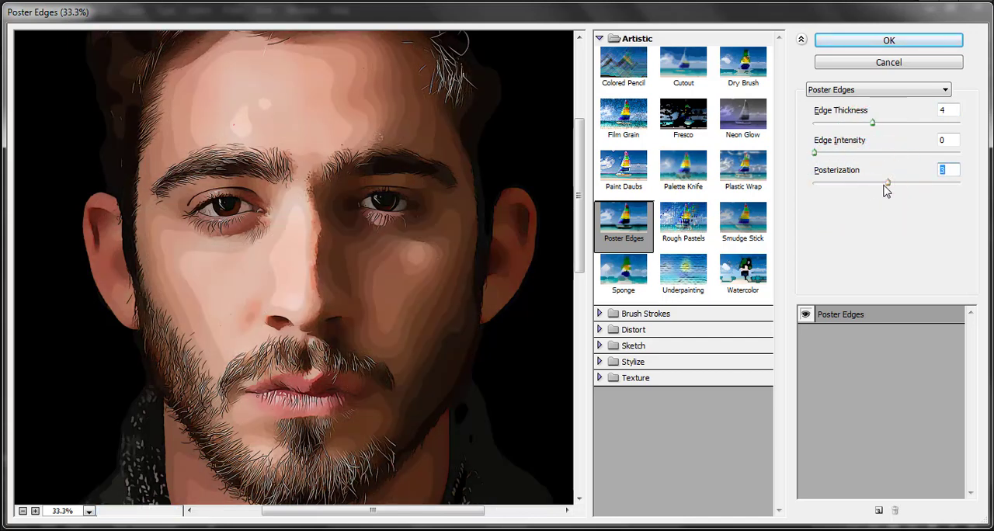
click(883, 184)
drag(948, 140, 920, 137)
drag(956, 110, 901, 110)
click(896, 41)
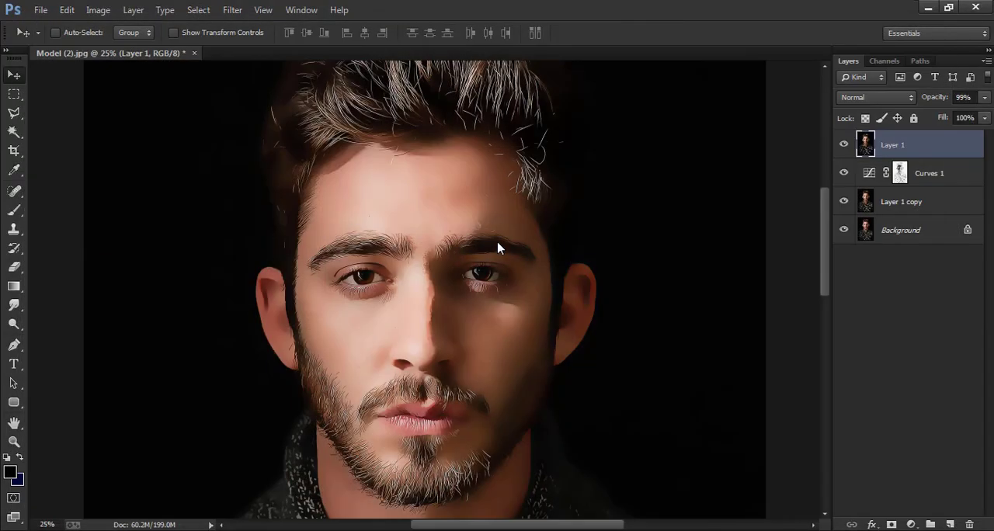
Compare the result with the original portrait by hiding Layer 1, Curves 1 and Layer 1 copy and showing them again from the lowest up.
scroll(482, 296, down, 2)
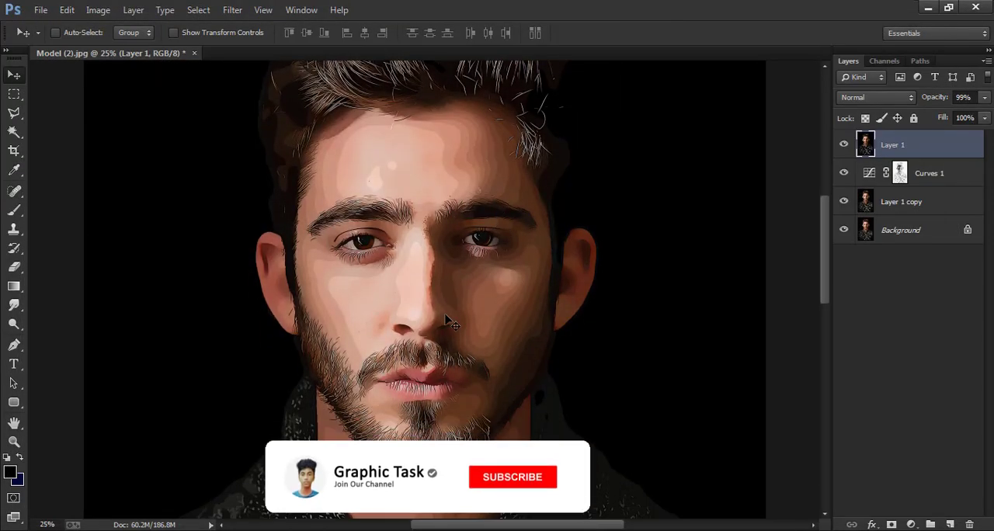
scroll(466, 318, up, 1)
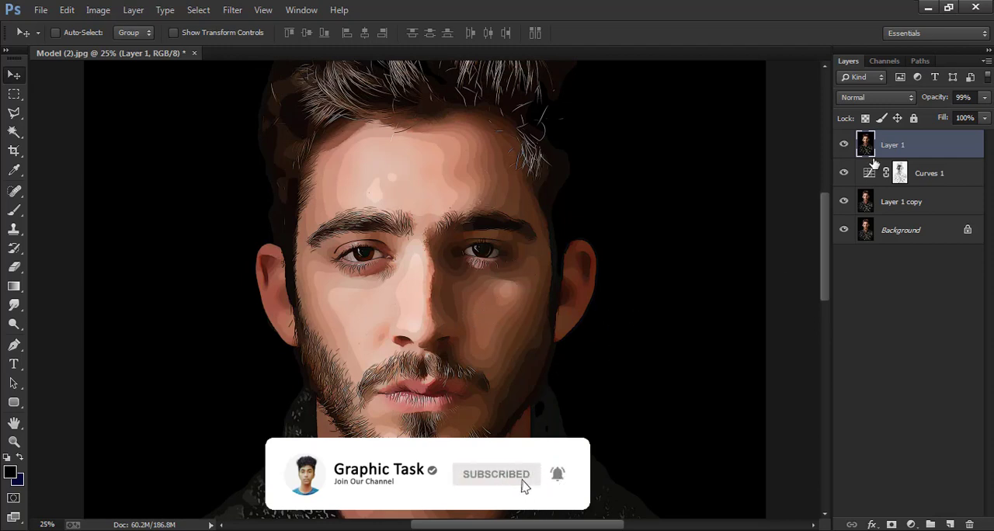
click(844, 145)
click(844, 145)
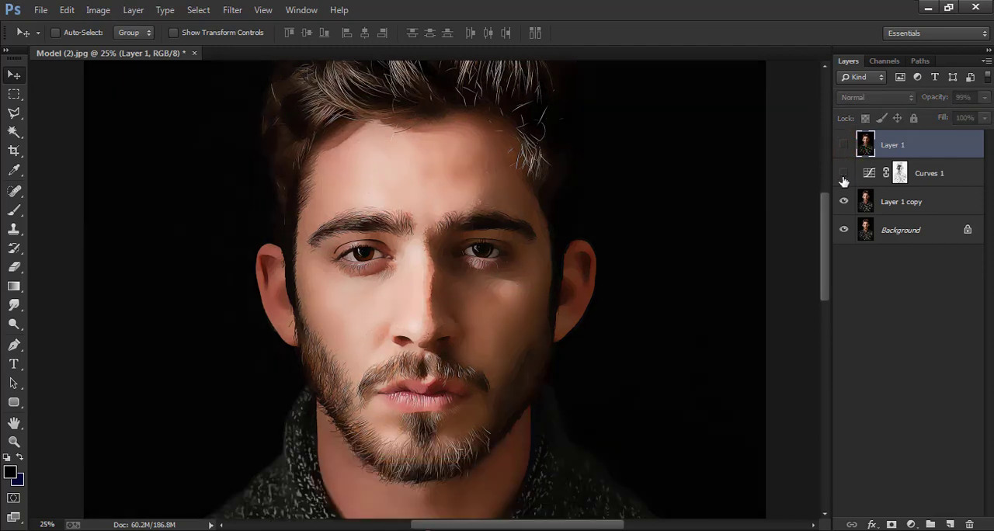
click(845, 203)
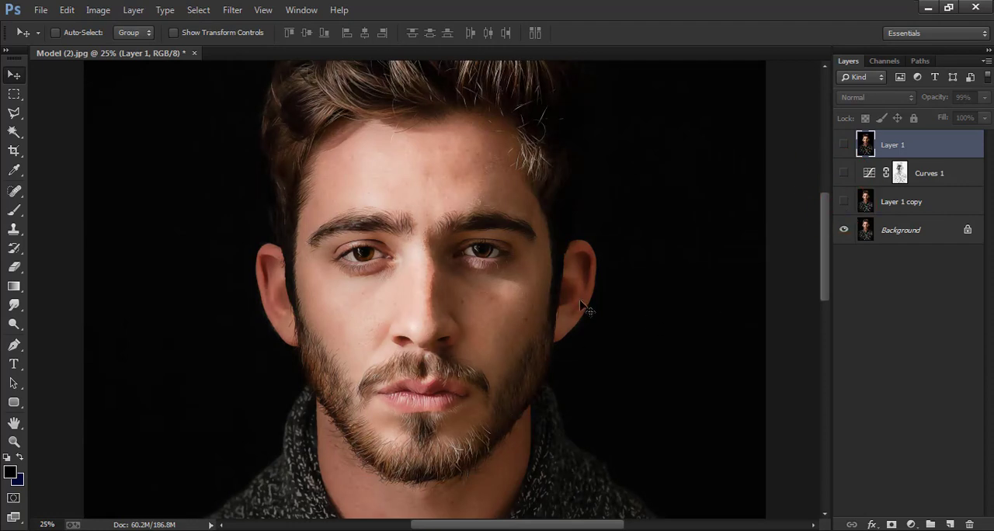
click(844, 202)
click(845, 173)
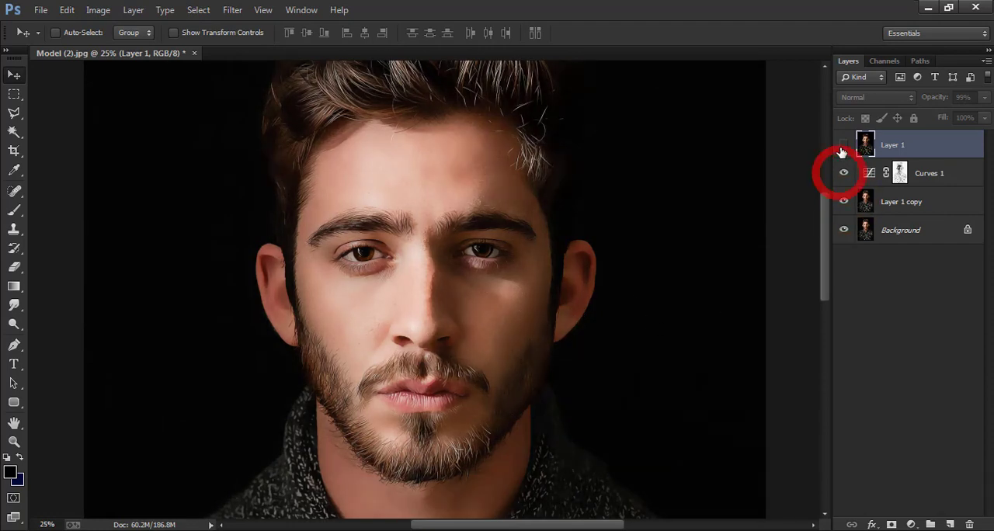